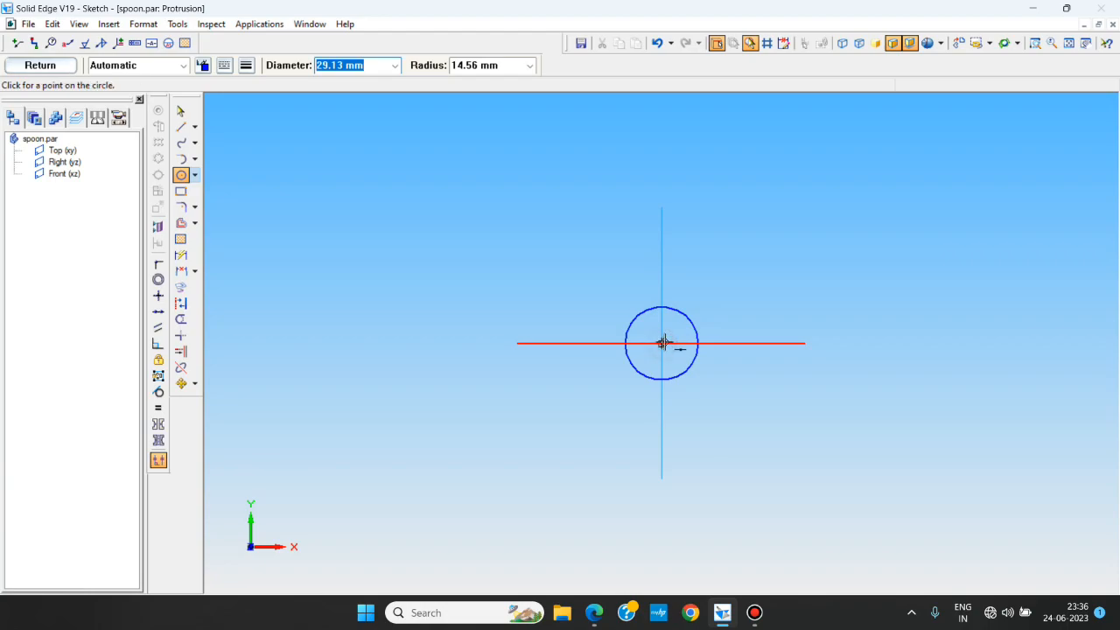
Step: Draw a second circle centred at the origin inside the existing circle and dimension its diameter as 13 mm
left_click(687, 320)
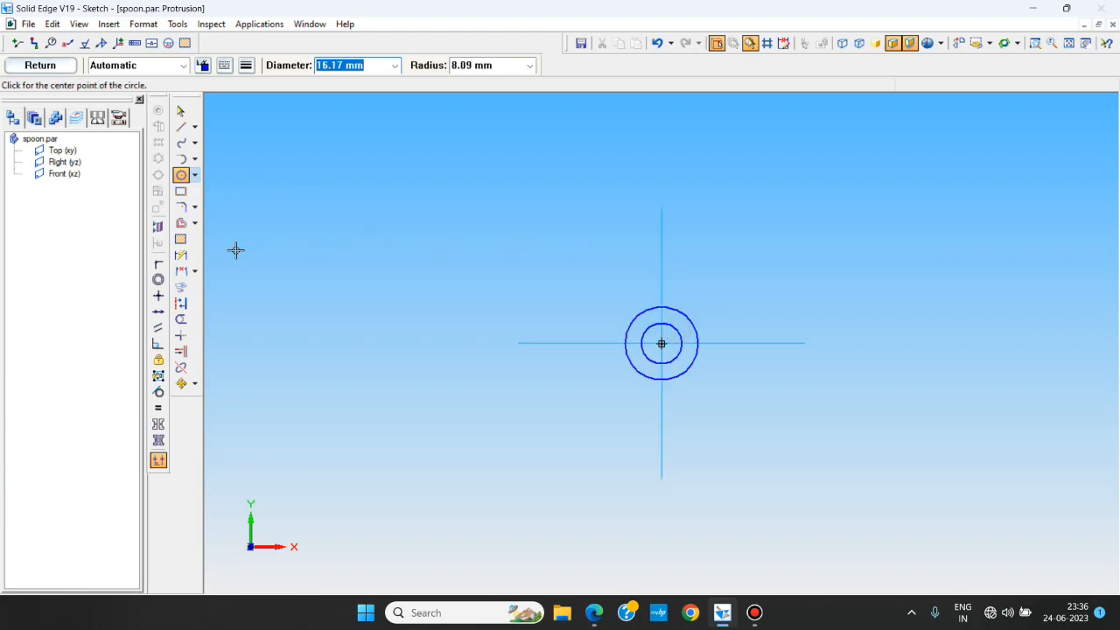
key("Escape")
left_click(181, 255)
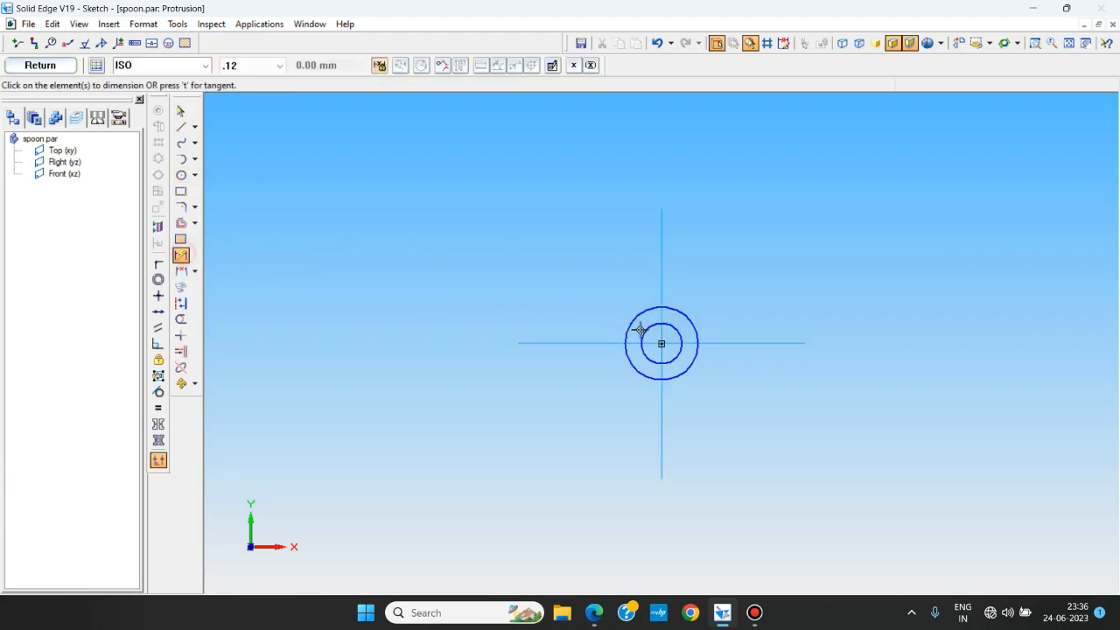
left_click(670, 332)
left_click(713, 296)
type("13")
key("Return")
key("Escape")
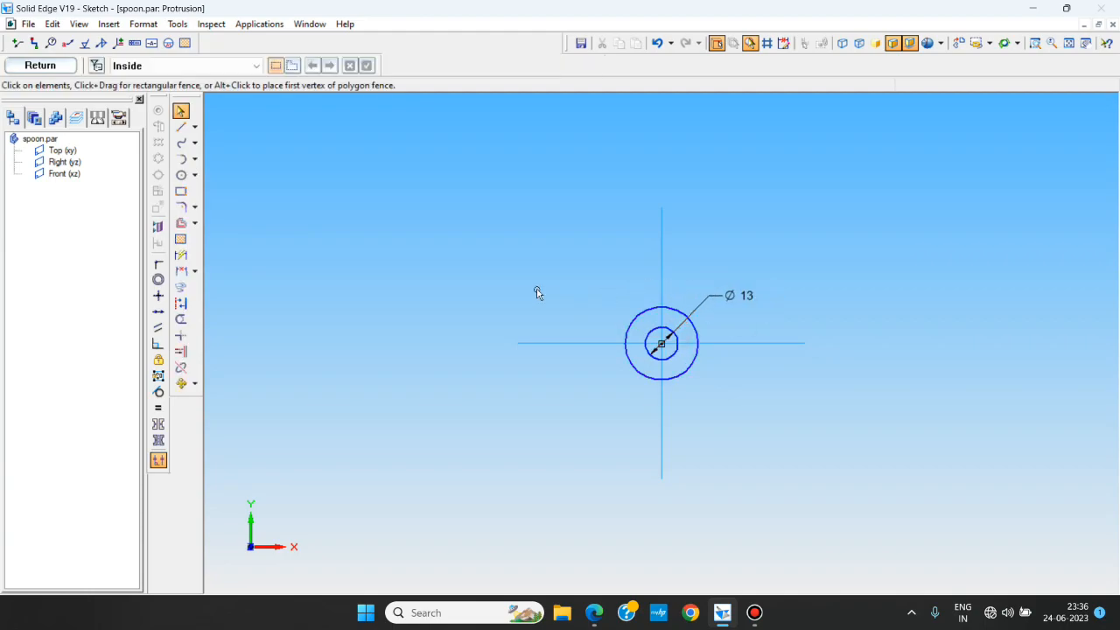
Step: Dimension the outer circle's diameter as 15 mm and close the sketch
left_click(181, 256)
left_click(637, 310)
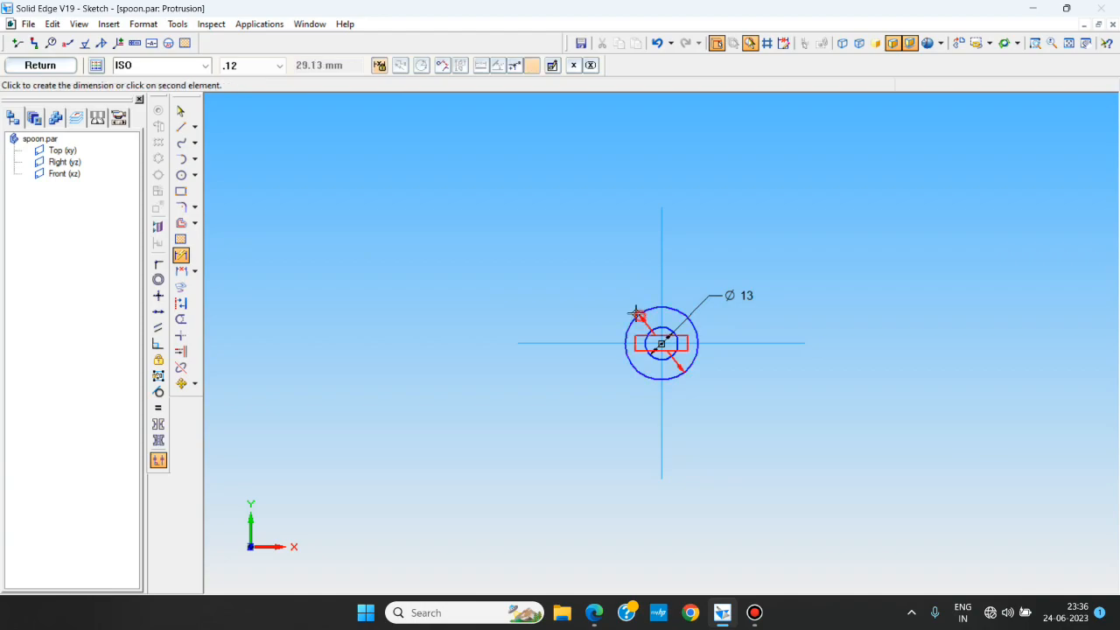
left_click(595, 286)
type("15")
key("Return")
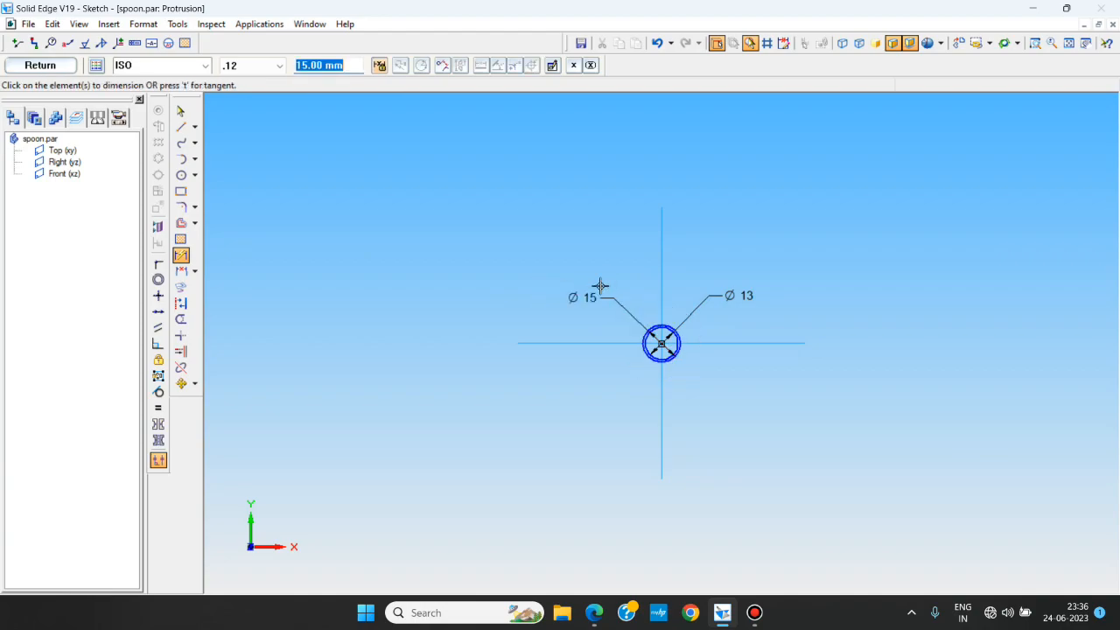
key("Escape")
left_click(41, 65)
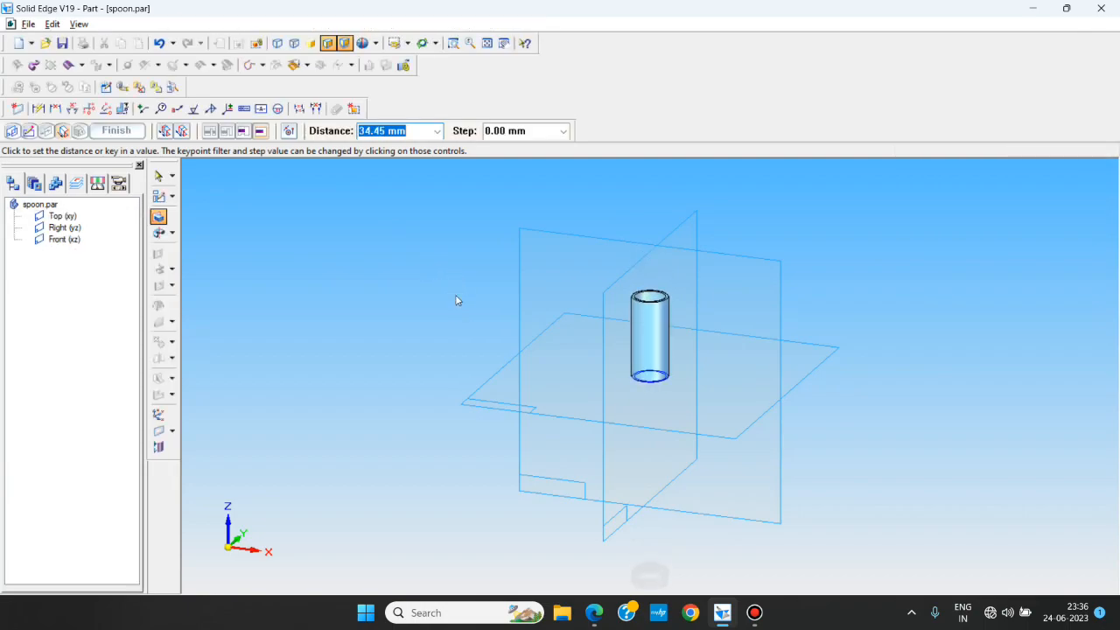
Step: Check the cup height in the reference drawing, then extrude the ring profile 12 mm downward from the Top plane and finish the protrusion
key("alt+Tab")
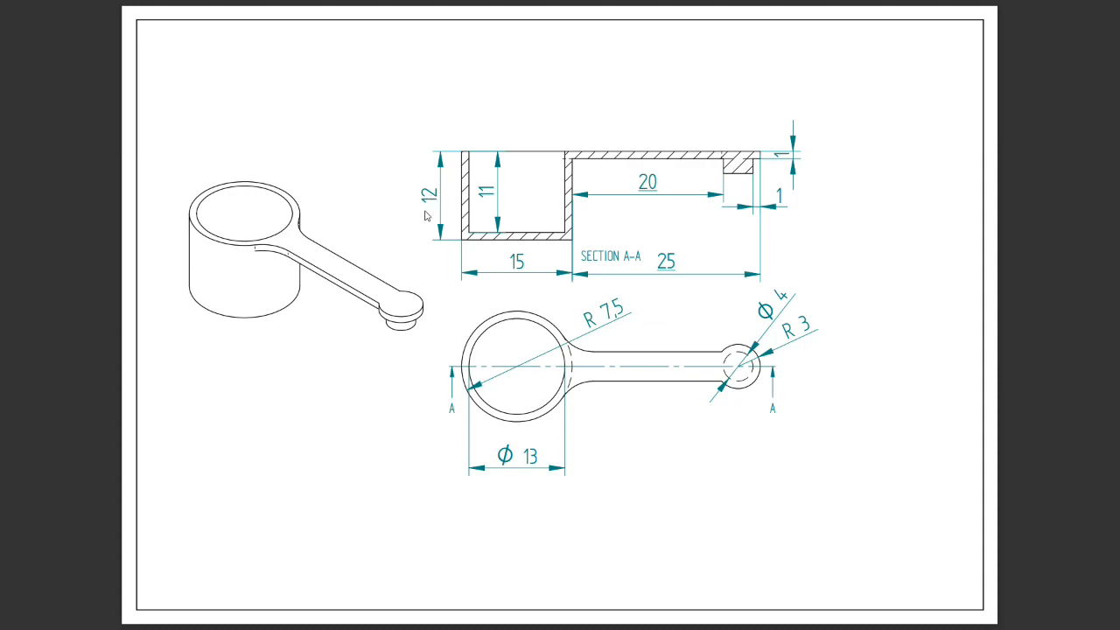
key("alt+Tab")
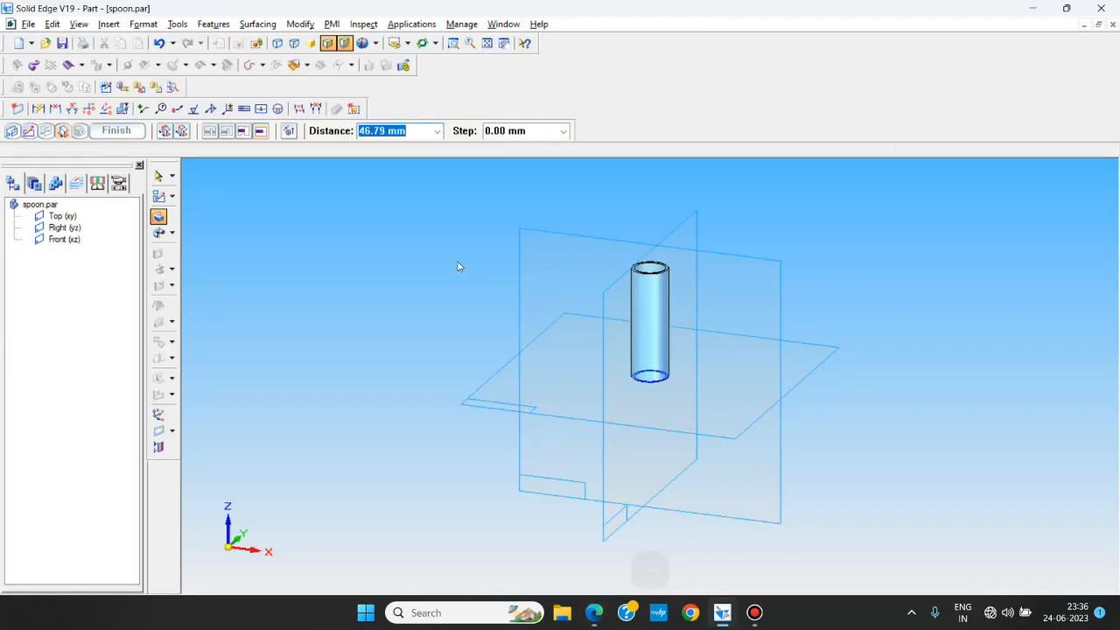
type("2")
key("BackSpace")
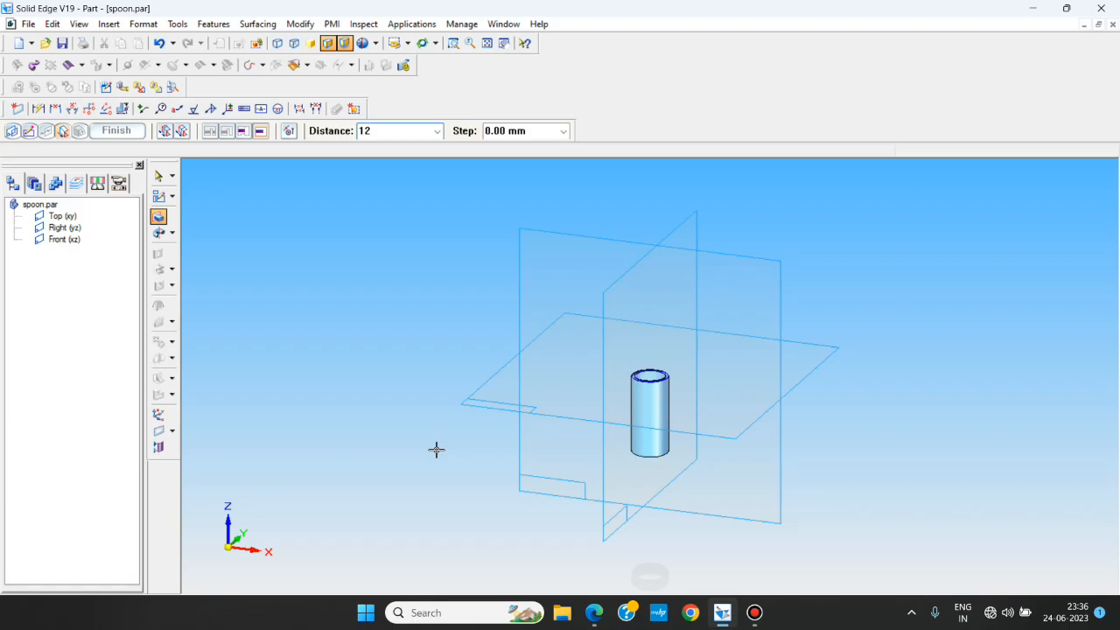
key("Return")
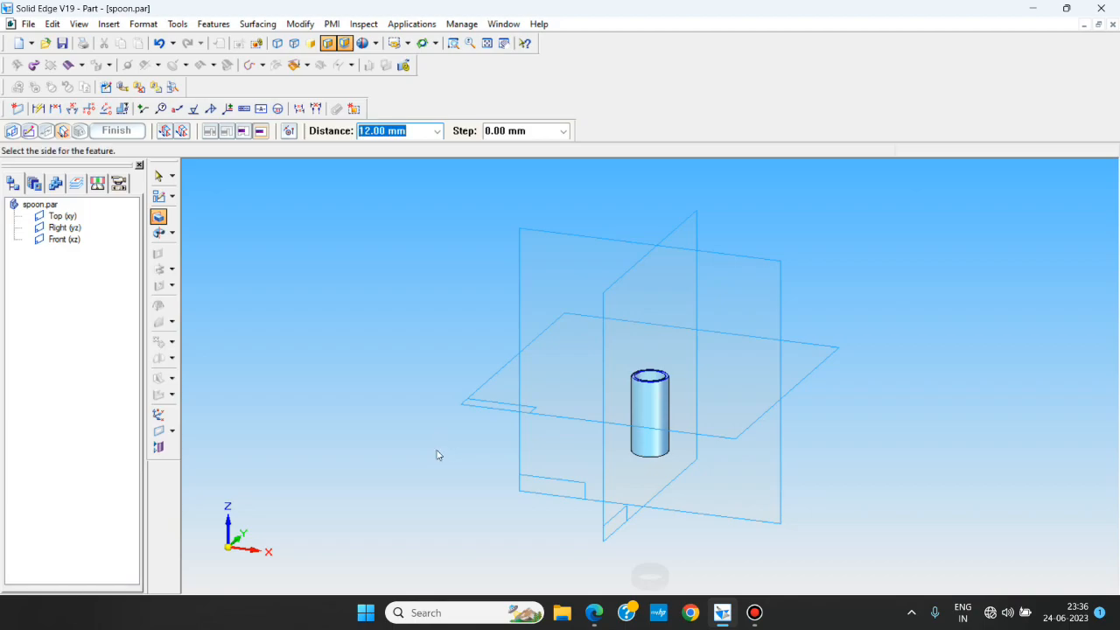
left_click(454, 452)
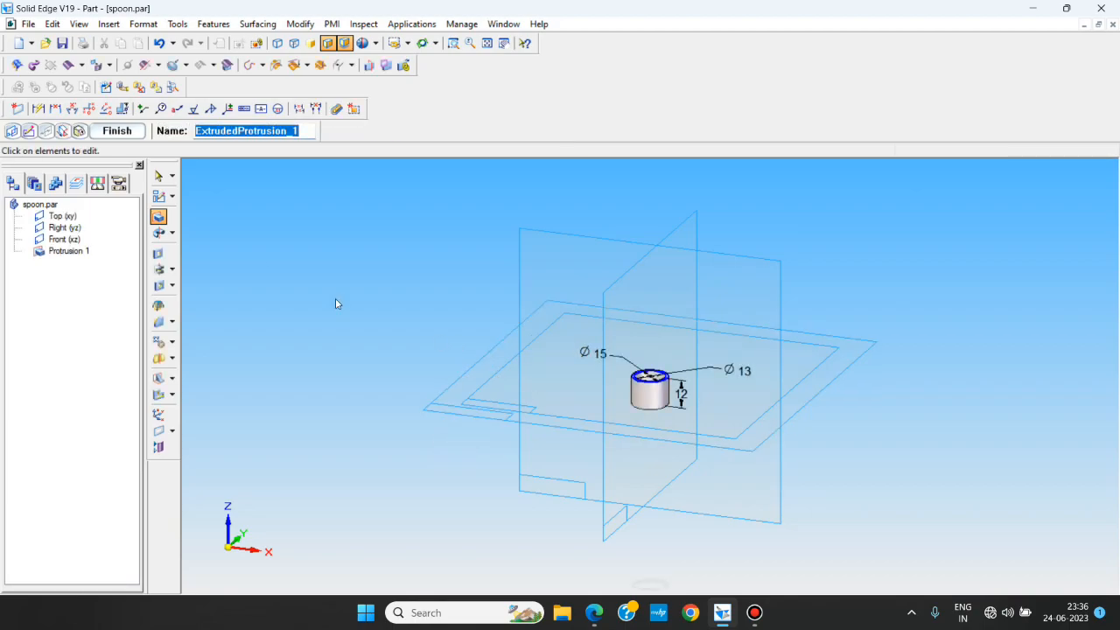
left_click(122, 133)
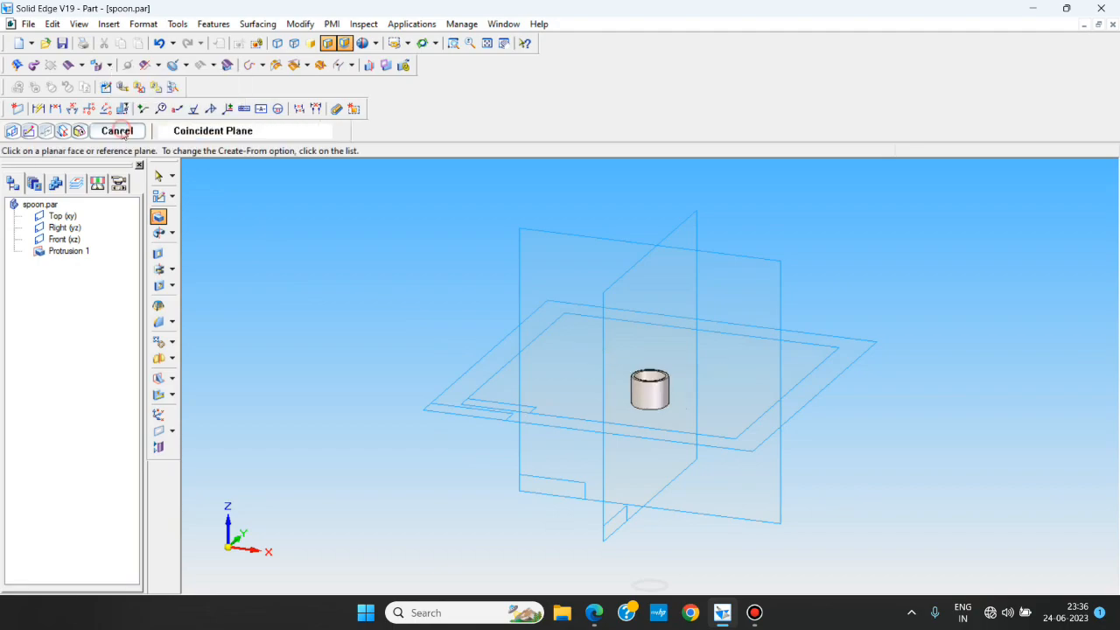
Step: Start a new protrusion sketch on the Top (xy) plane and draw a circle about 8 mm in diameter on the horizontal axis, beside the cup along +X
scroll(753, 411, "up", 3)
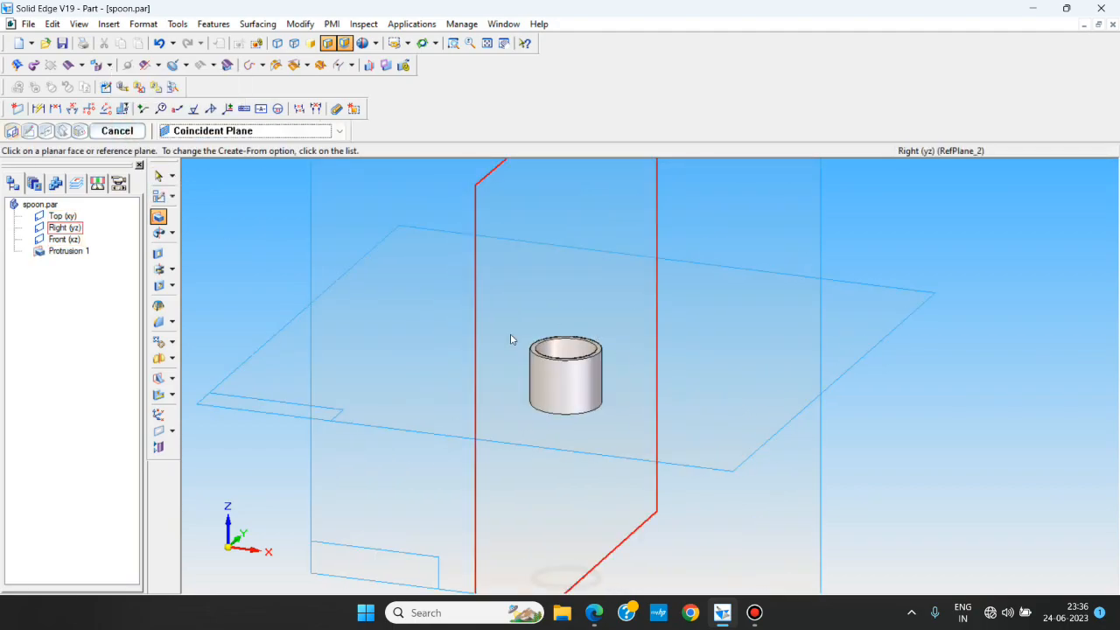
scroll(510, 341, "up", 3)
key("alt+Tab")
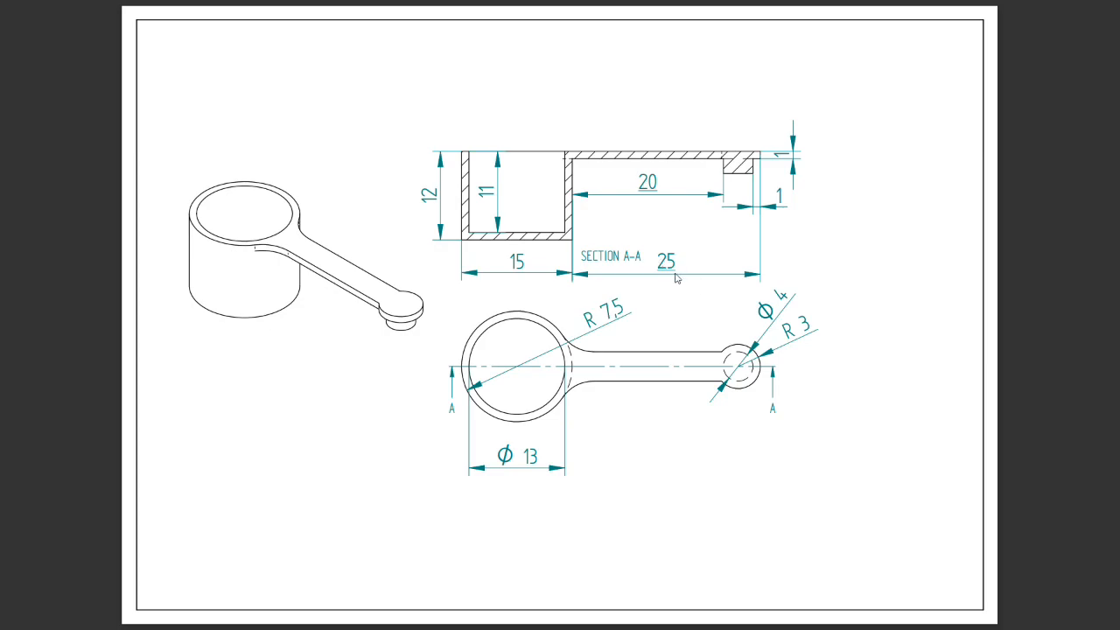
key("alt+Tab")
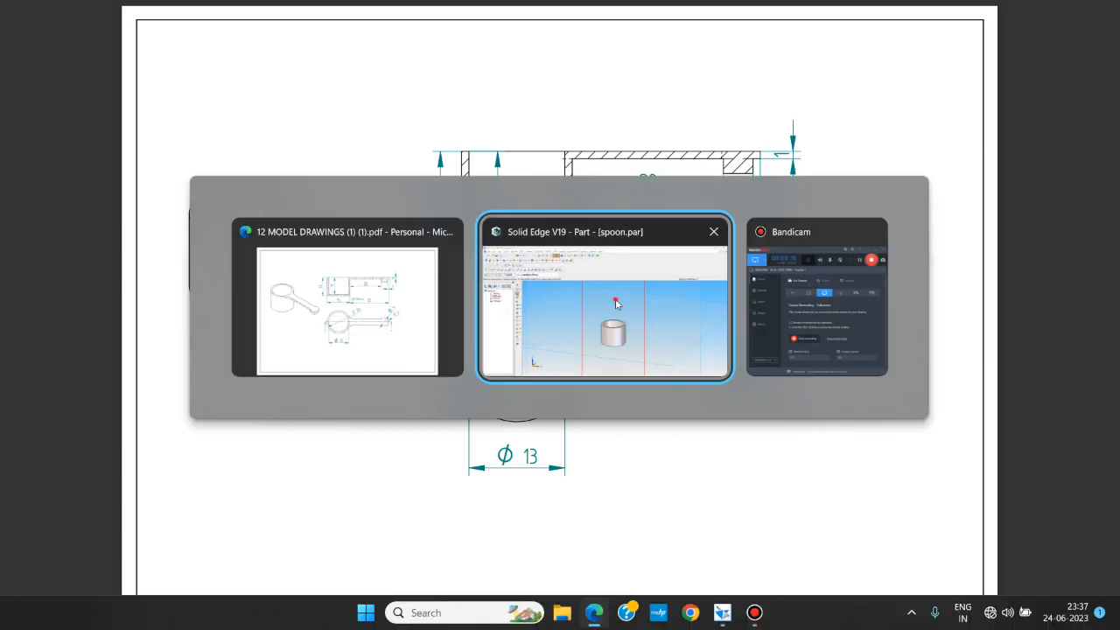
key("Escape")
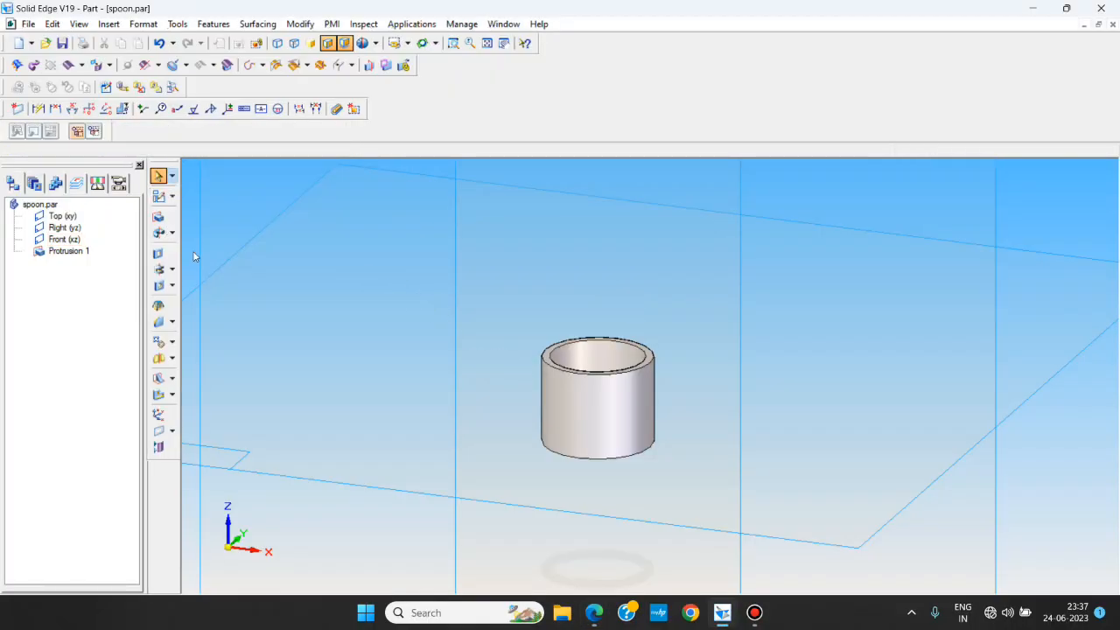
left_click(159, 218)
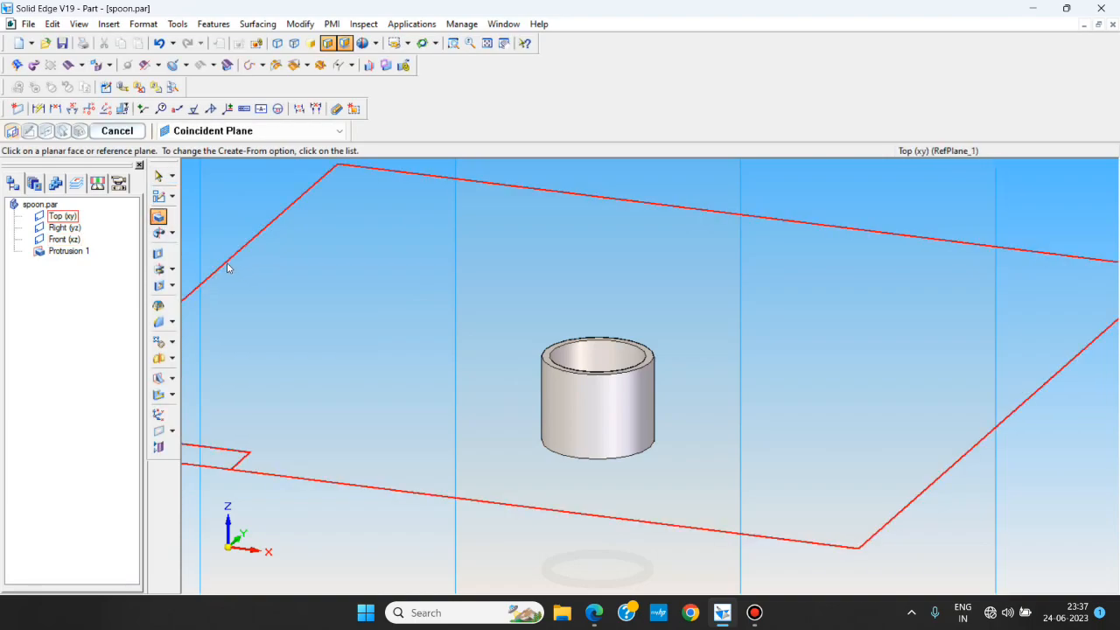
left_click(229, 262)
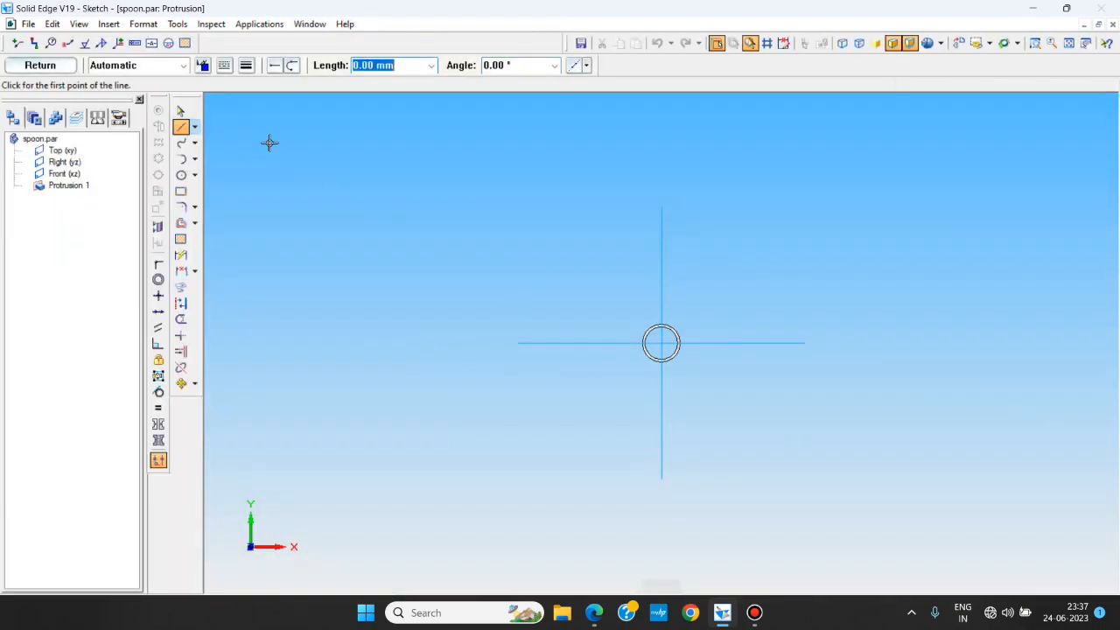
left_click(181, 174)
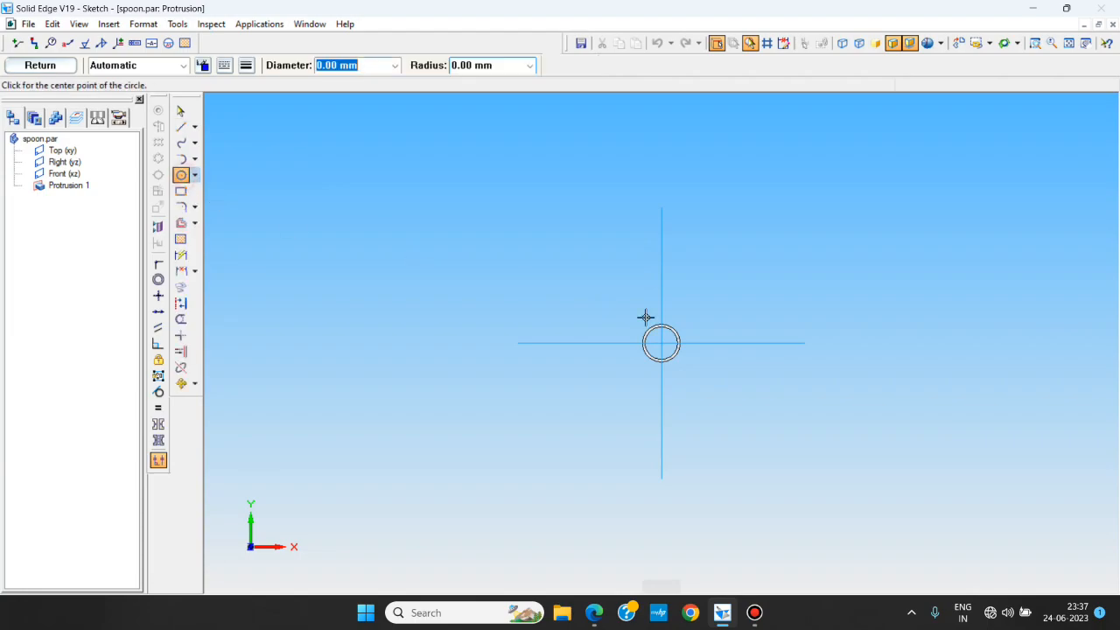
left_click(747, 342)
left_click(757, 340)
Step: Consult the reference drawing for the handle-end pin and dimension the small circle's diameter as 4 mm
key("alt+Tab")
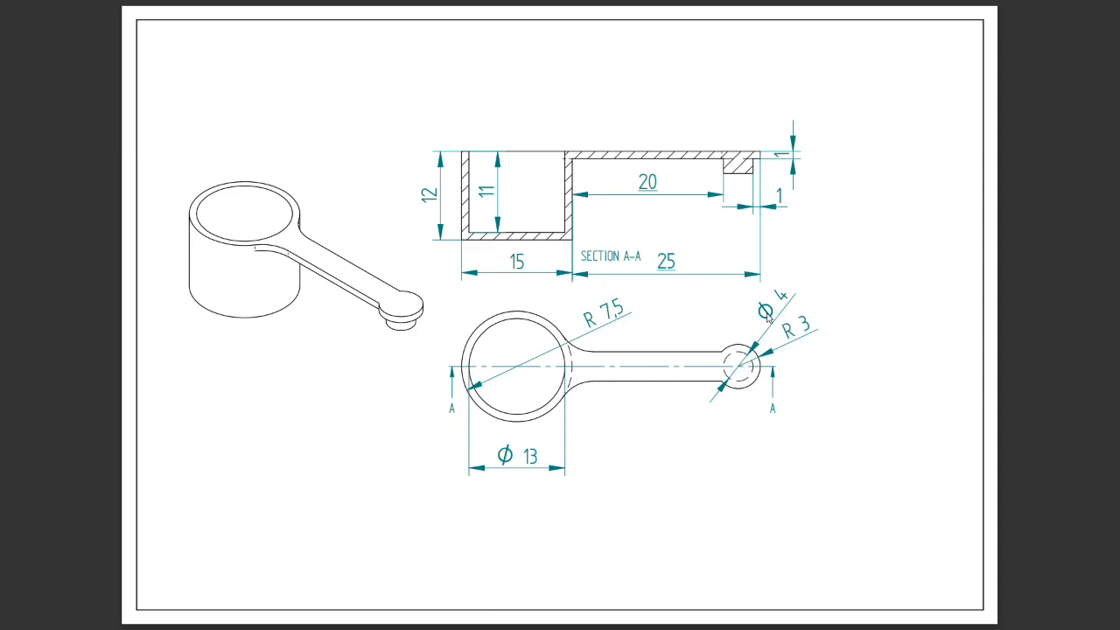
key("alt+Tab")
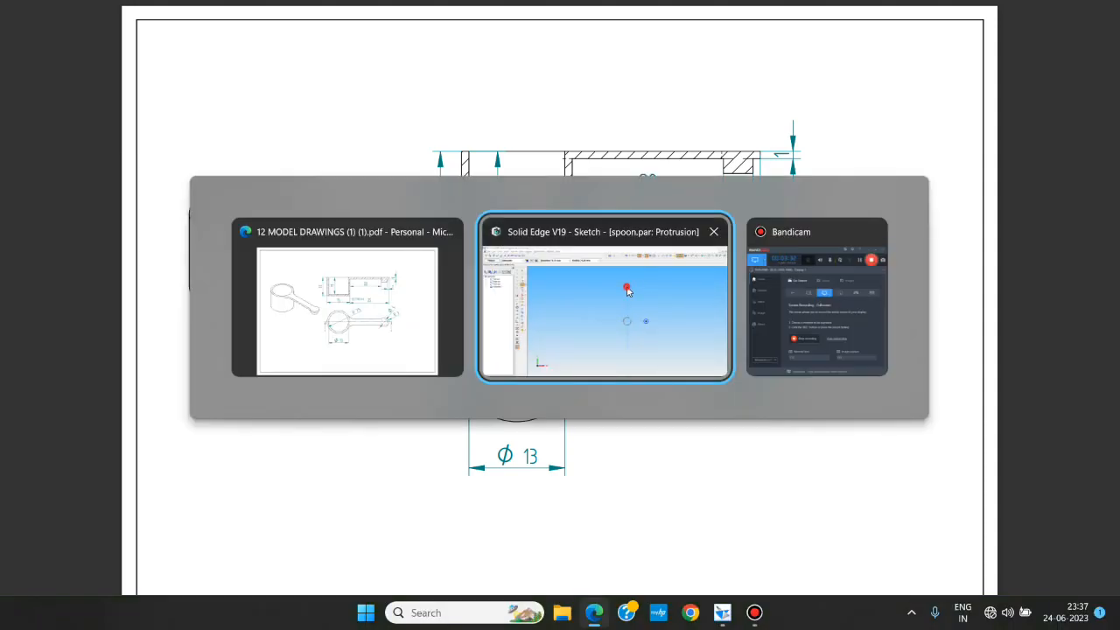
left_click(626, 289)
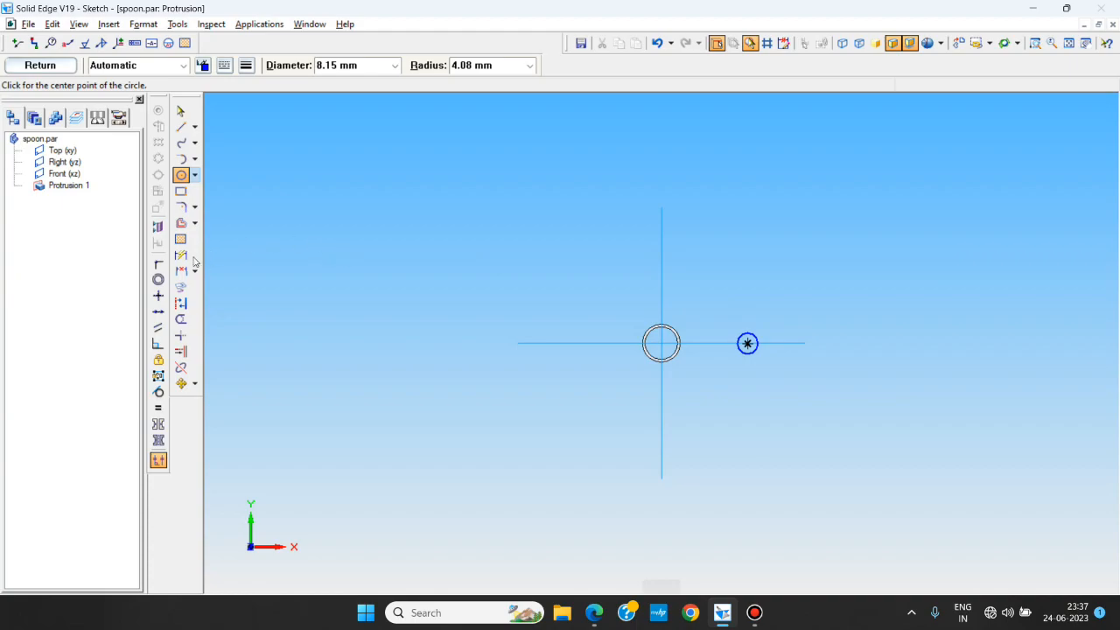
left_click(180, 254)
left_click(747, 334)
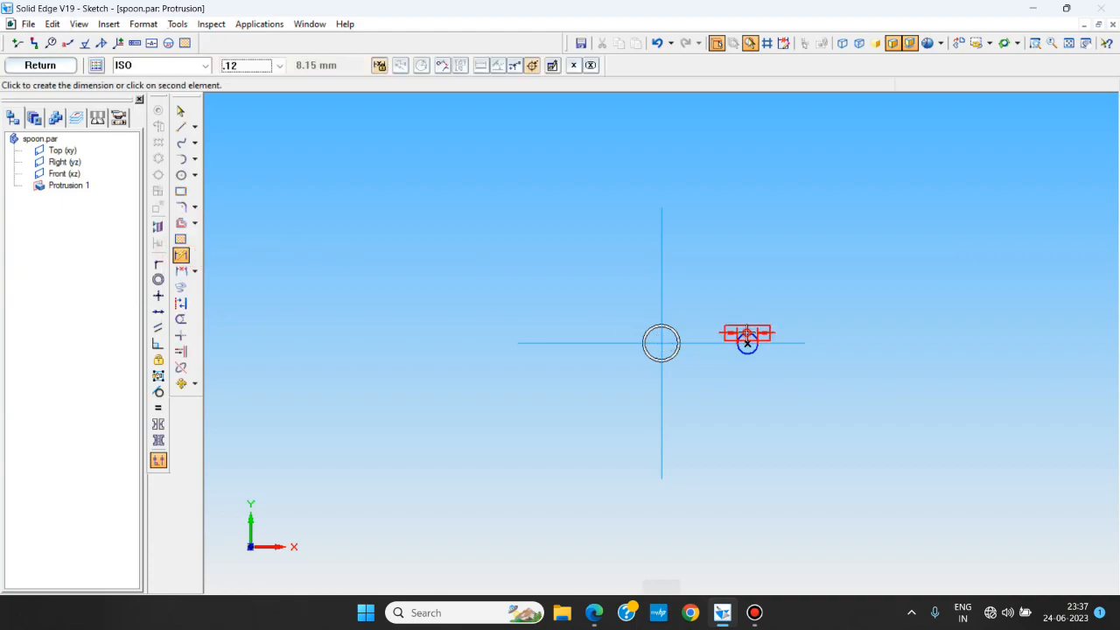
left_click(795, 302)
type("4")
key("Return")
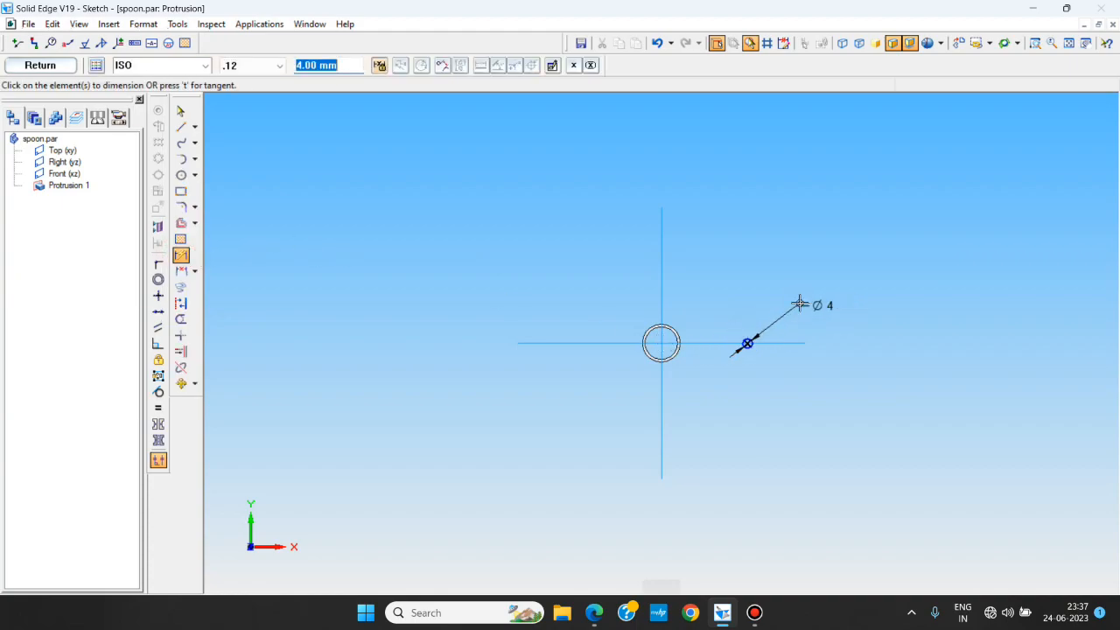
key("Escape")
Step: Move the 4 mm diameter dimension label closer to the small circle
scroll(753, 354, "up", 5)
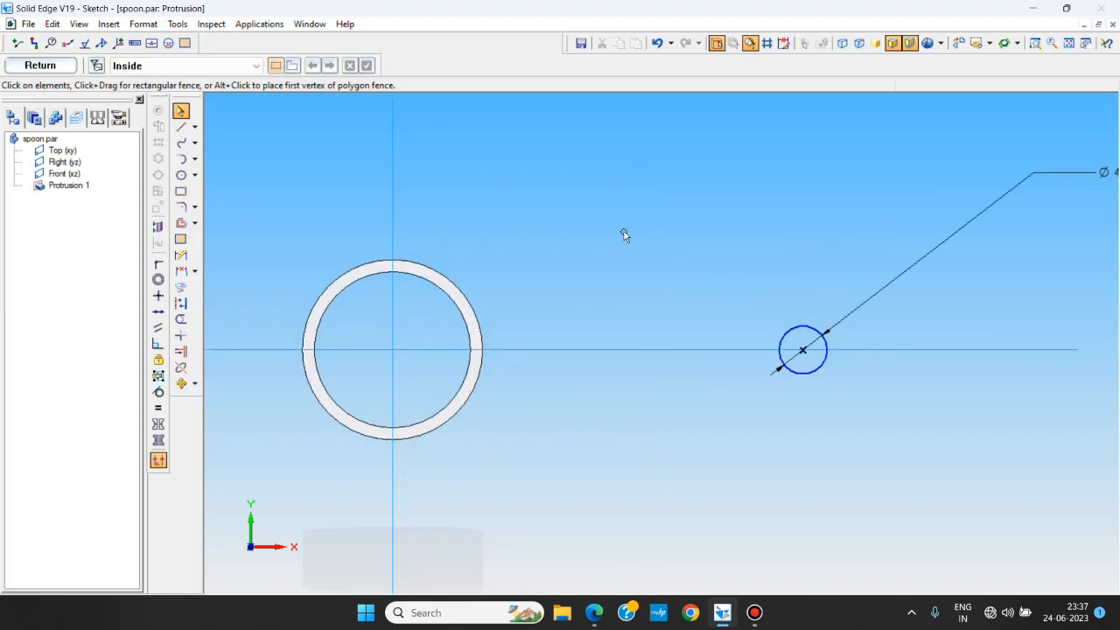
scroll(624, 235, "down", 1)
left_click_drag(1013, 187, 892, 250)
scroll(785, 248, "up", 3)
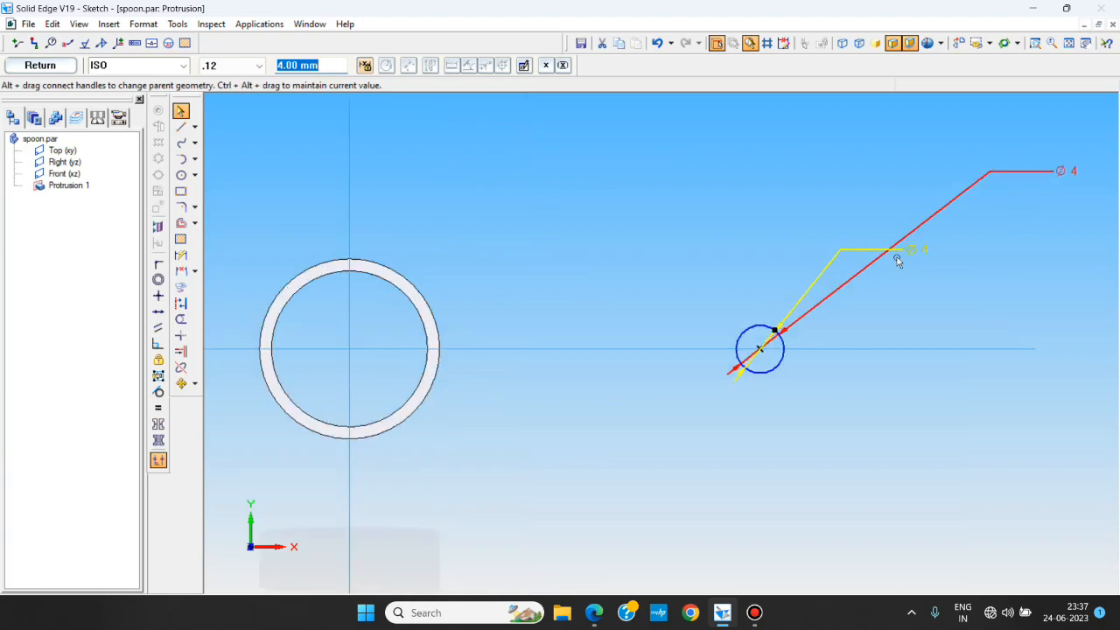
left_click(876, 307)
Step: Read the handle dimensions in the reference drawing and calculate 25 − 1 − 2 + 7.5 in Calculator for the pin's centre distance
key("alt+Tab")
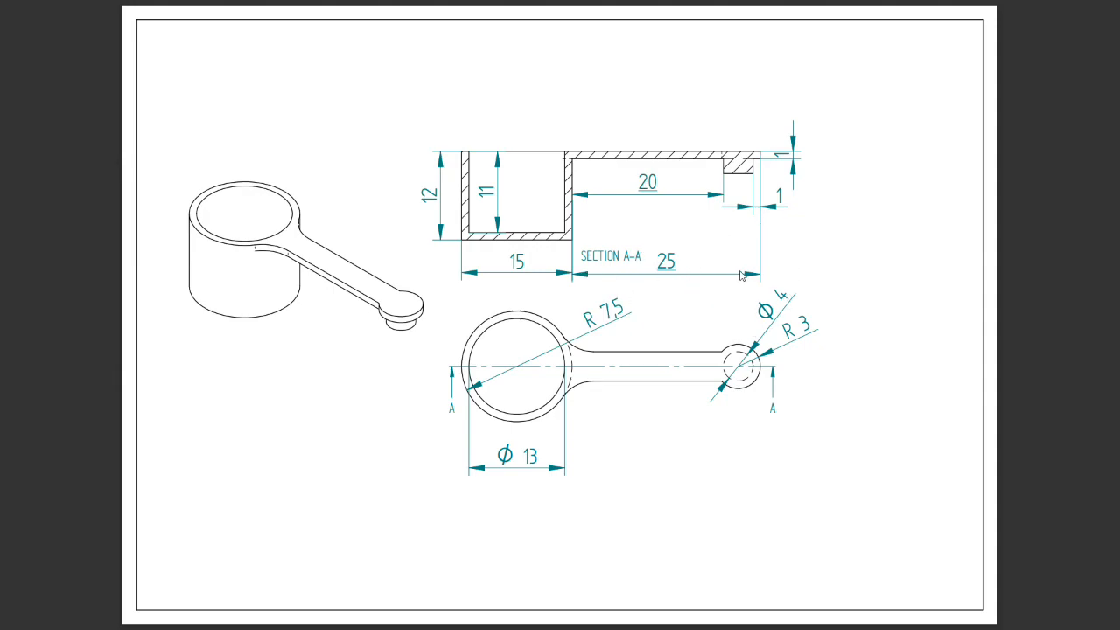
key("alt+Tab")
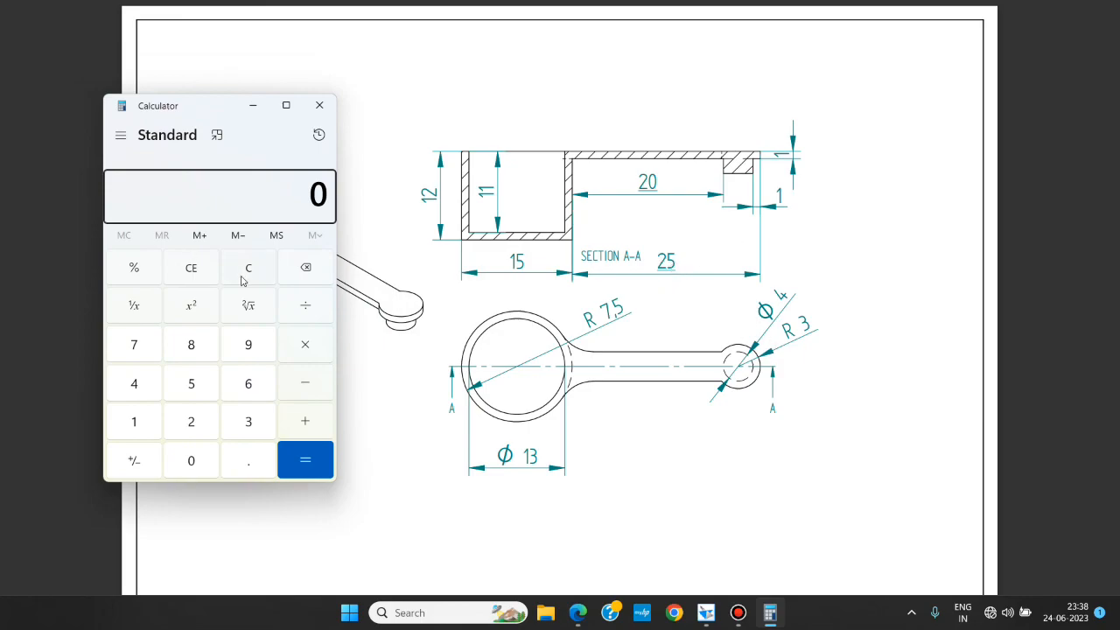
type("25 - 1")
key("Return")
type("-2")
key("Return")
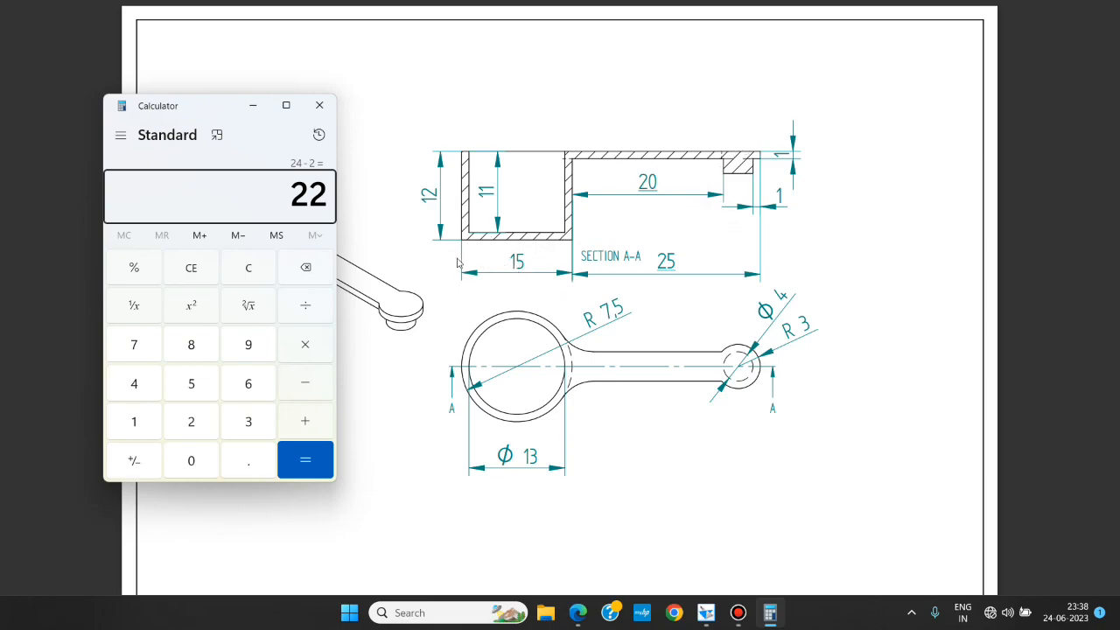
key("plus")
type("7.5")
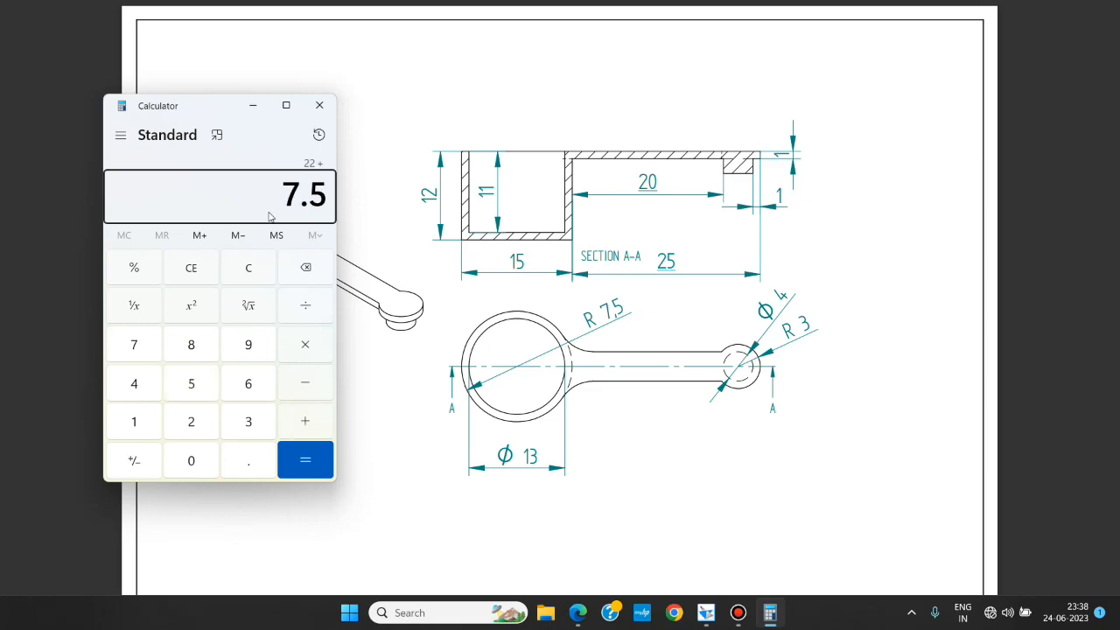
key("Return")
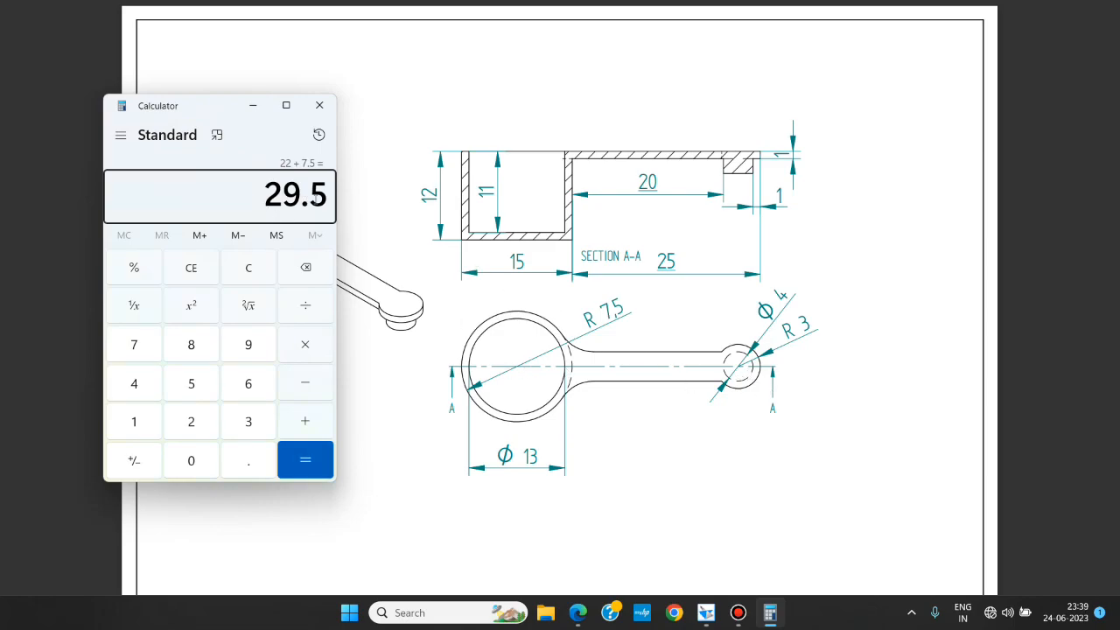
key("alt+Tab")
key("alt+Tab")
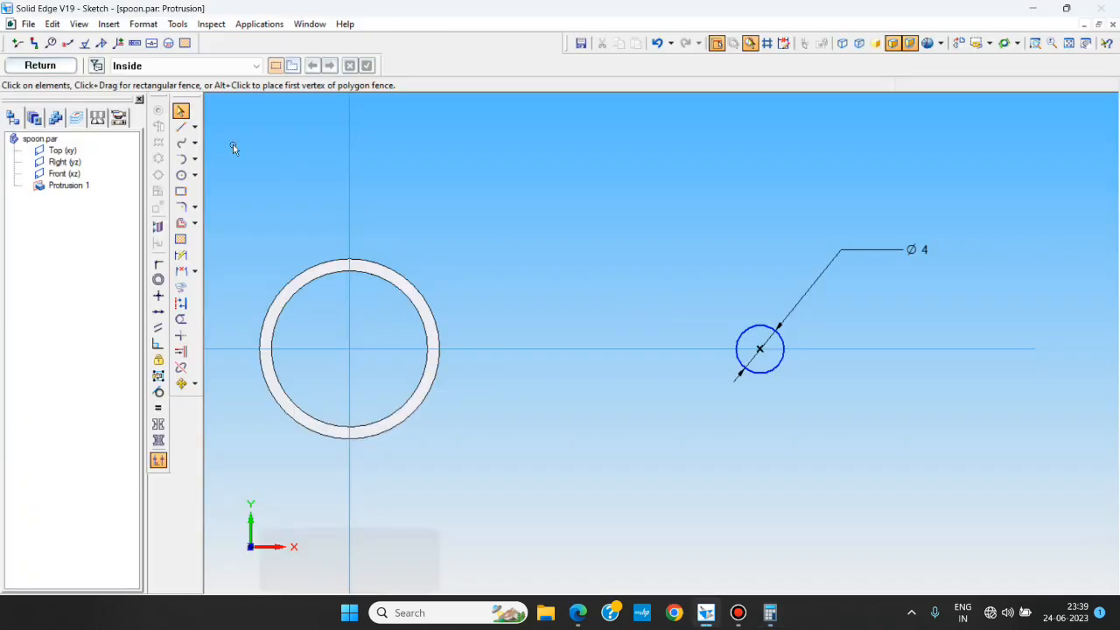
Step: Dimension the horizontal distance from the vertical reference plane to the small circle's centre as 29.5 mm
left_click(180, 255)
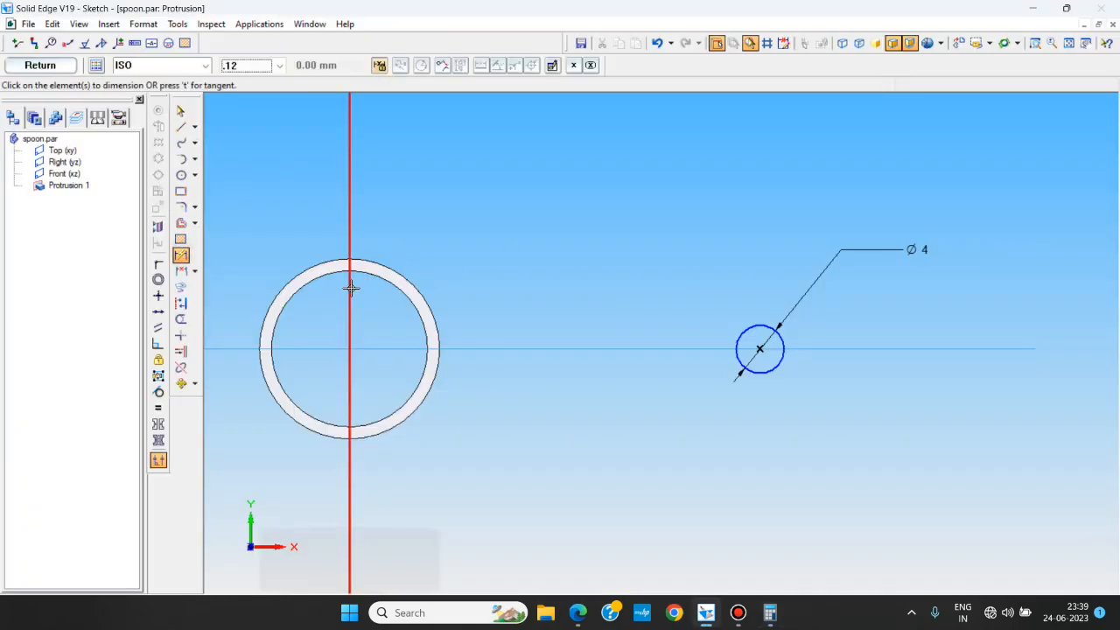
left_click(350, 287)
left_click(757, 349)
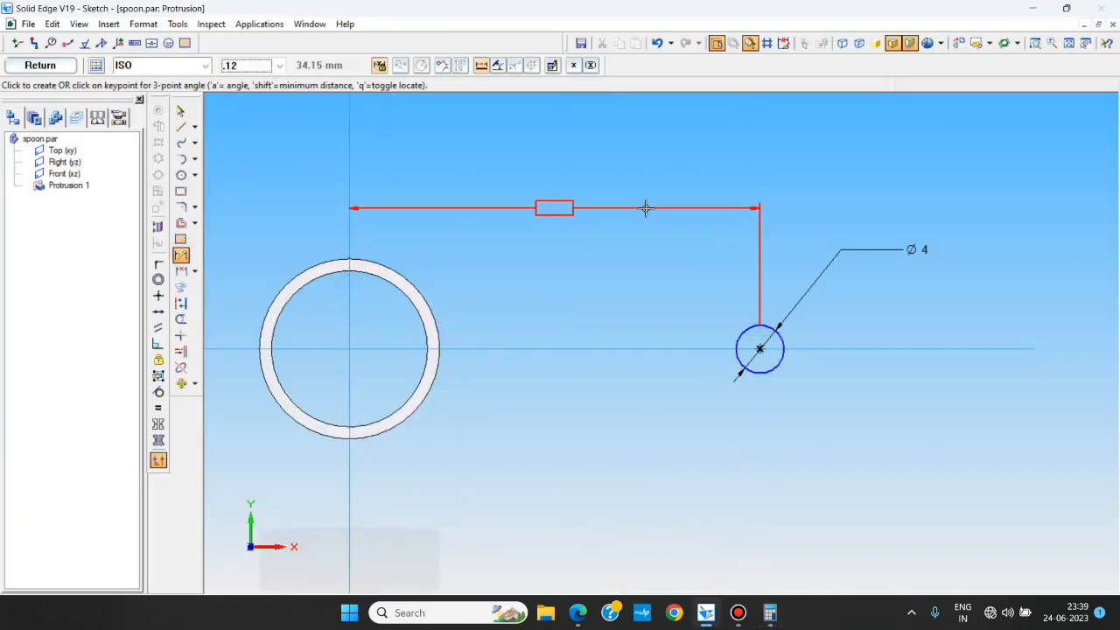
left_click(645, 208)
type("29.5")
key("Return")
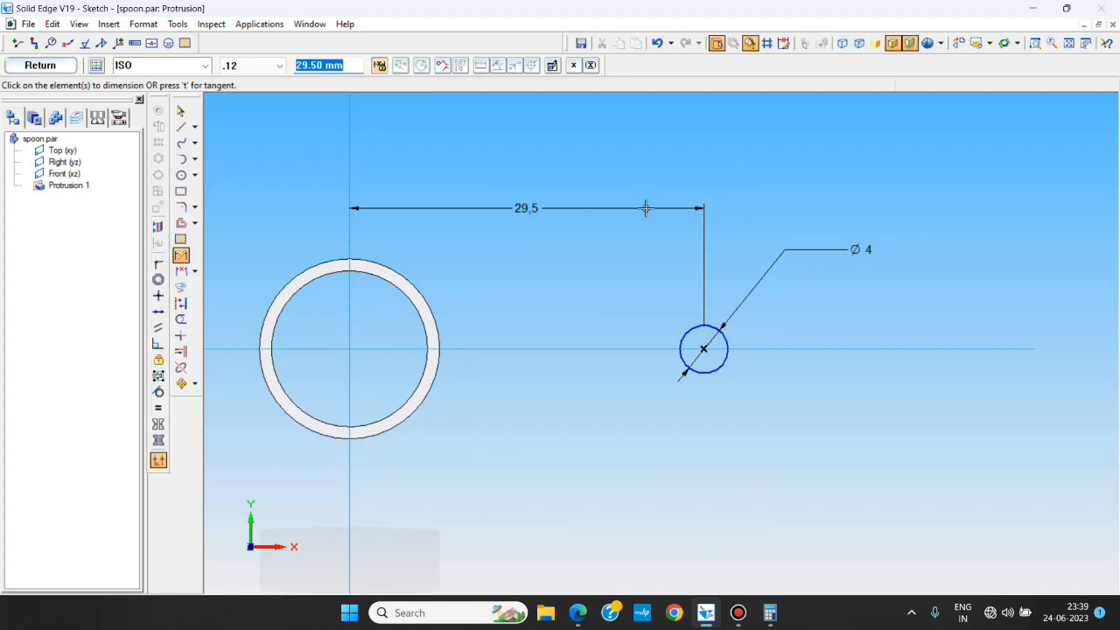
Step: Check the pin in the reference drawing and extrude the 4 mm circle 3 mm downward from the sketch plane
key("Escape")
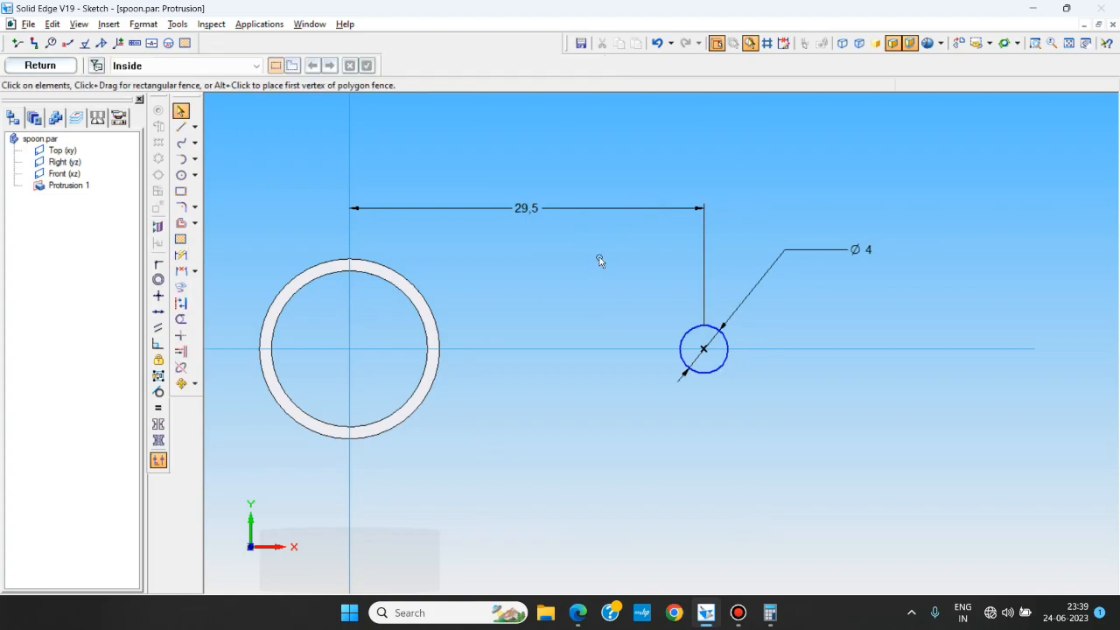
key("alt+Tab")
left_click(593, 308)
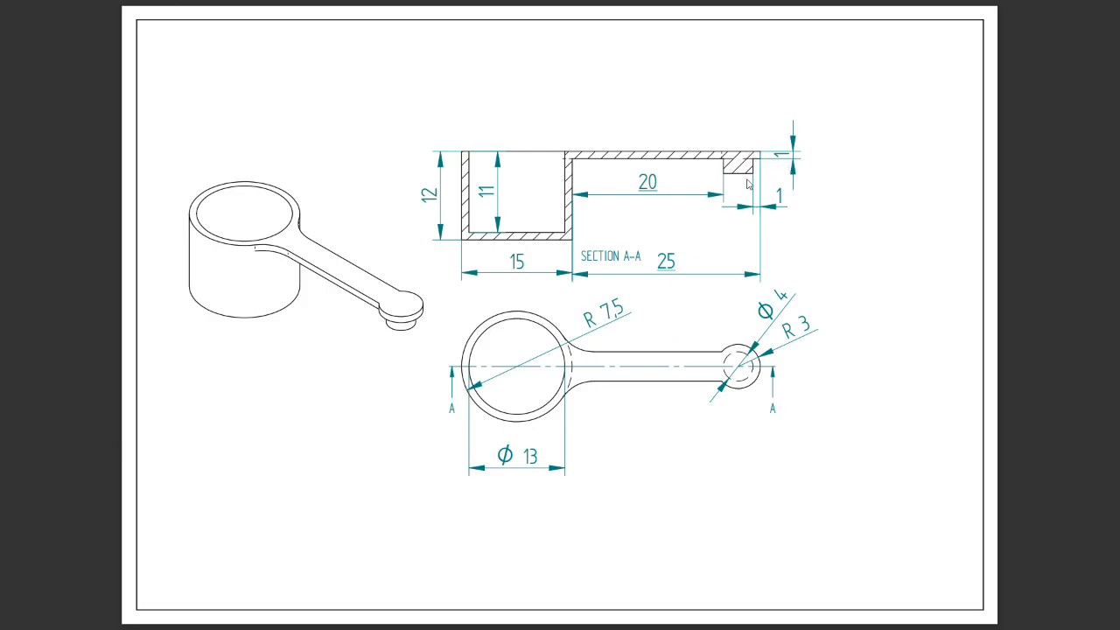
key("alt+Tab")
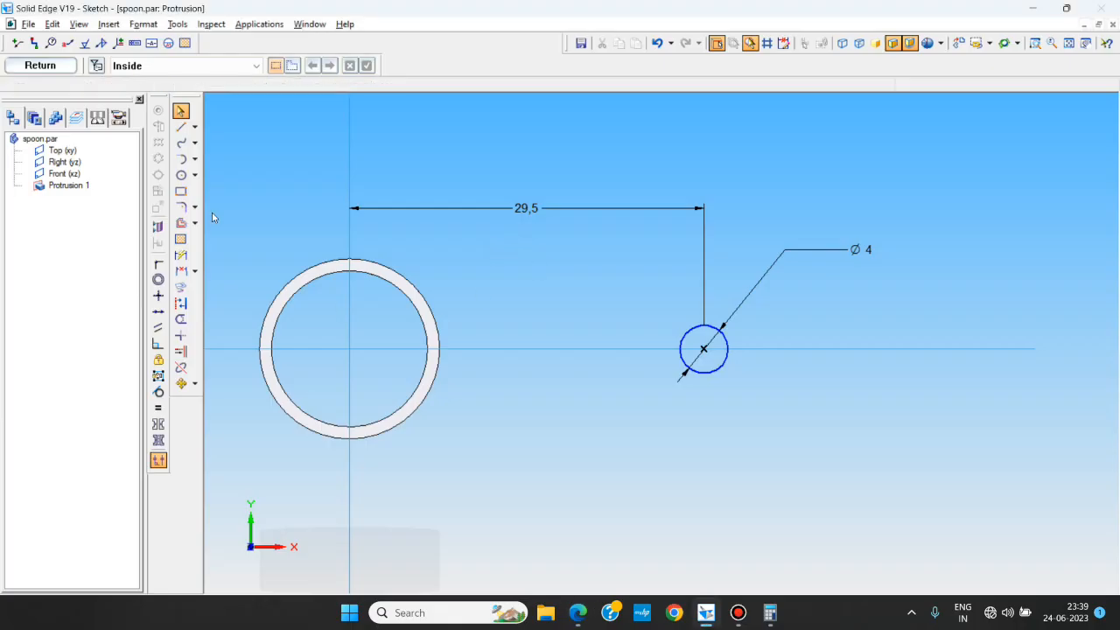
left_click(40, 66)
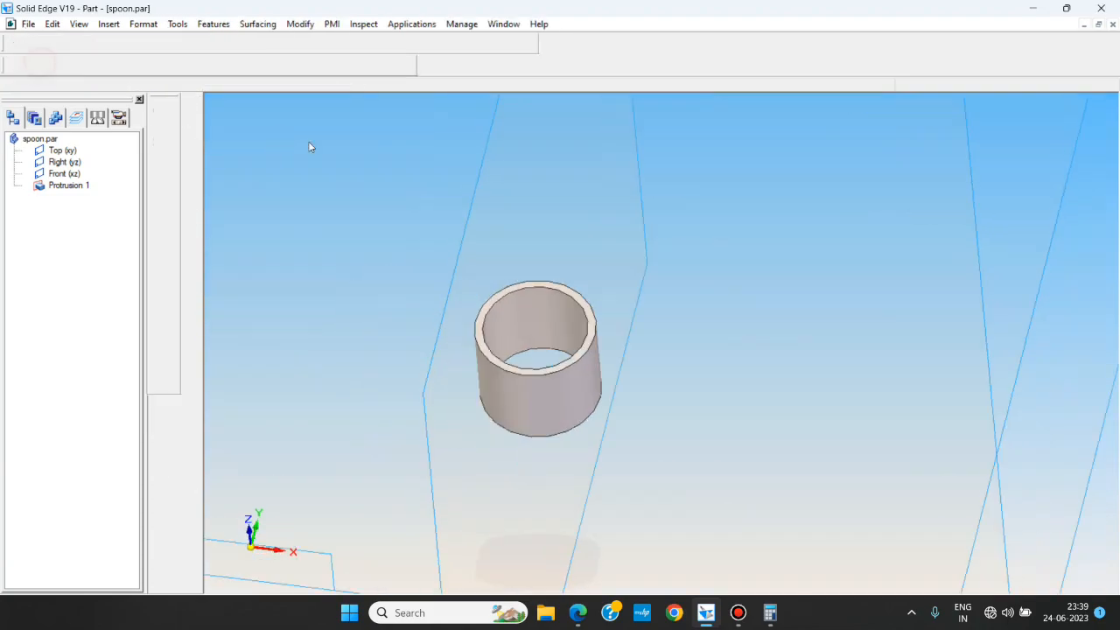
type("3")
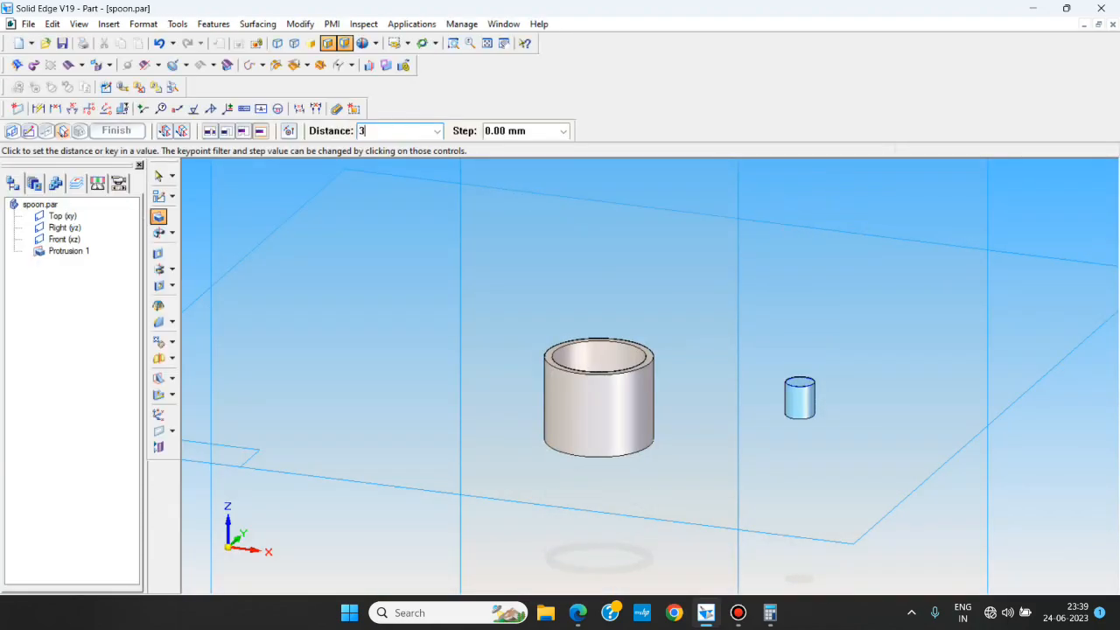
key("Return")
left_click(731, 404)
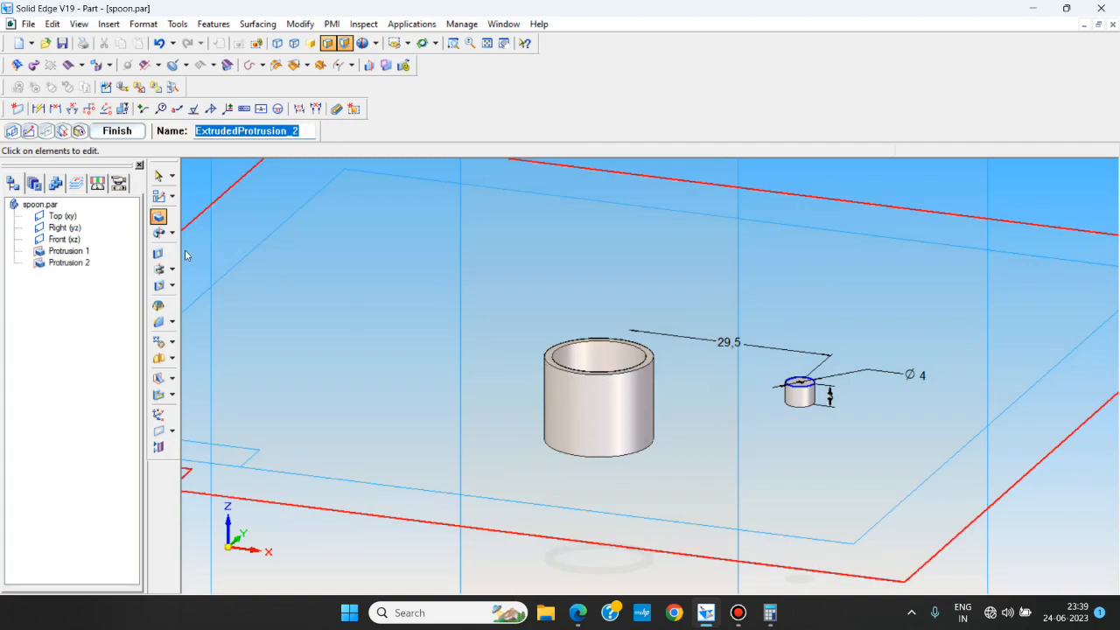
left_click(119, 131)
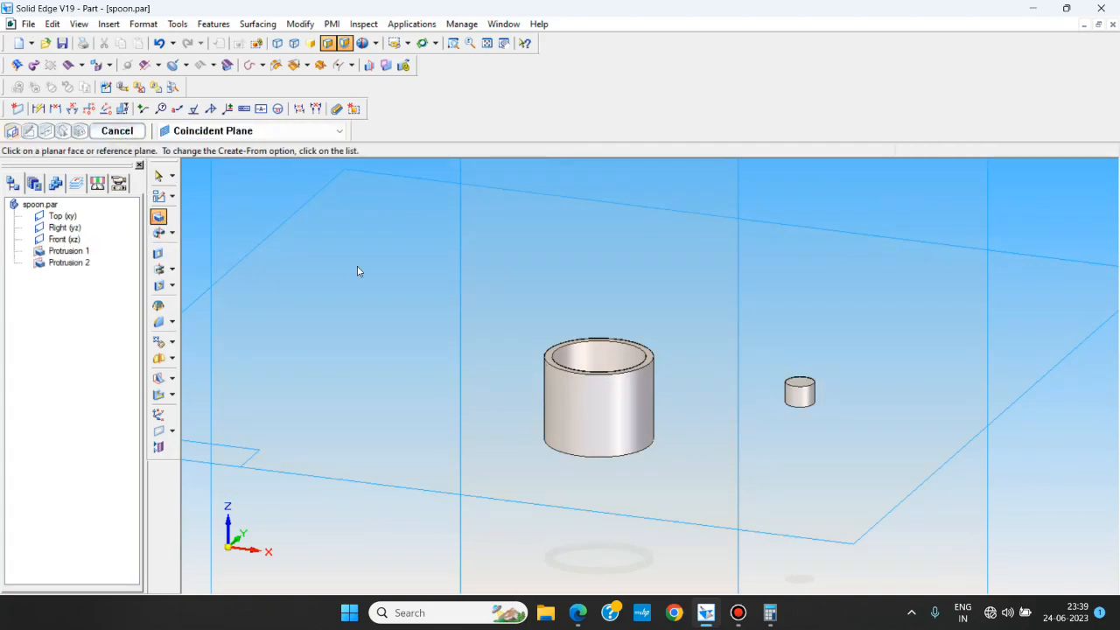
left_click(395, 302)
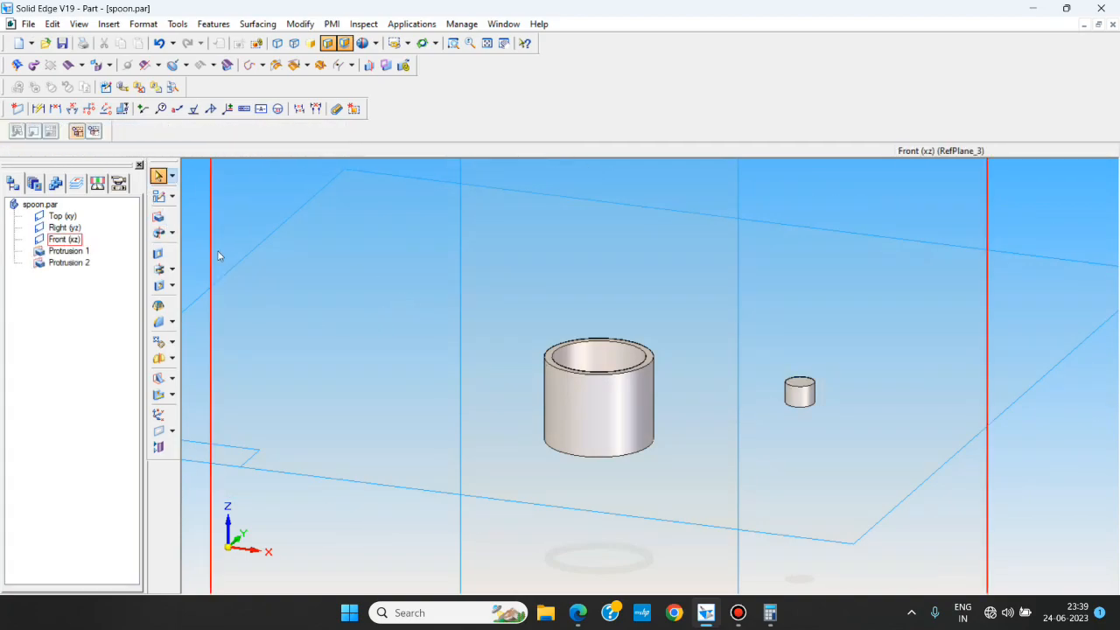
Step: Review the handle in the reference drawing and open a protrusion sketch on the Top (xy) plane
key("alt+Tab")
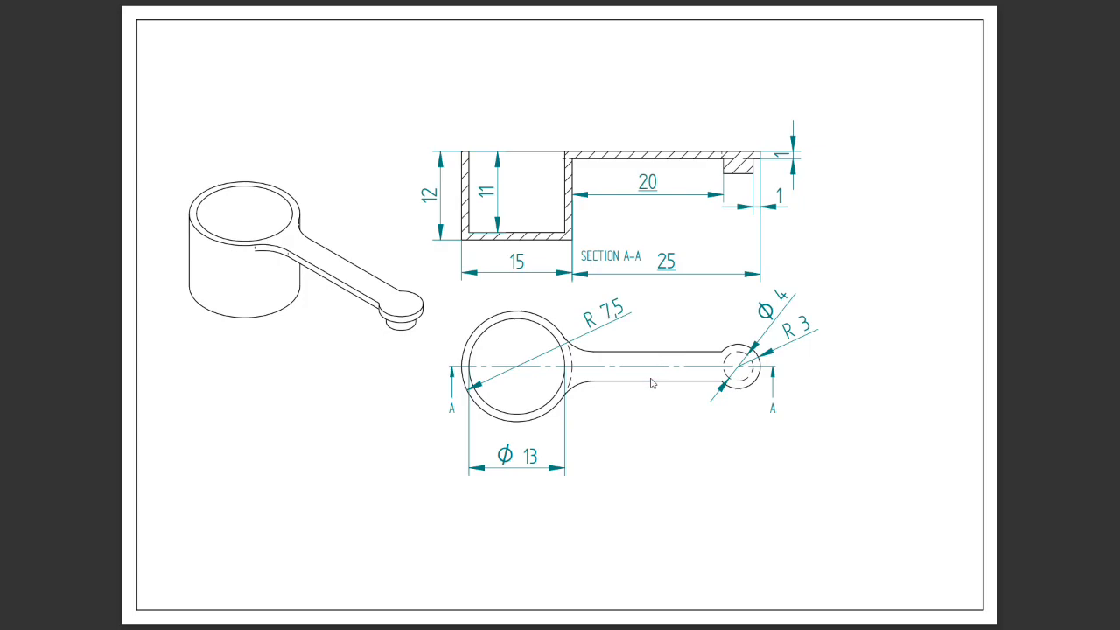
key("alt+Tab")
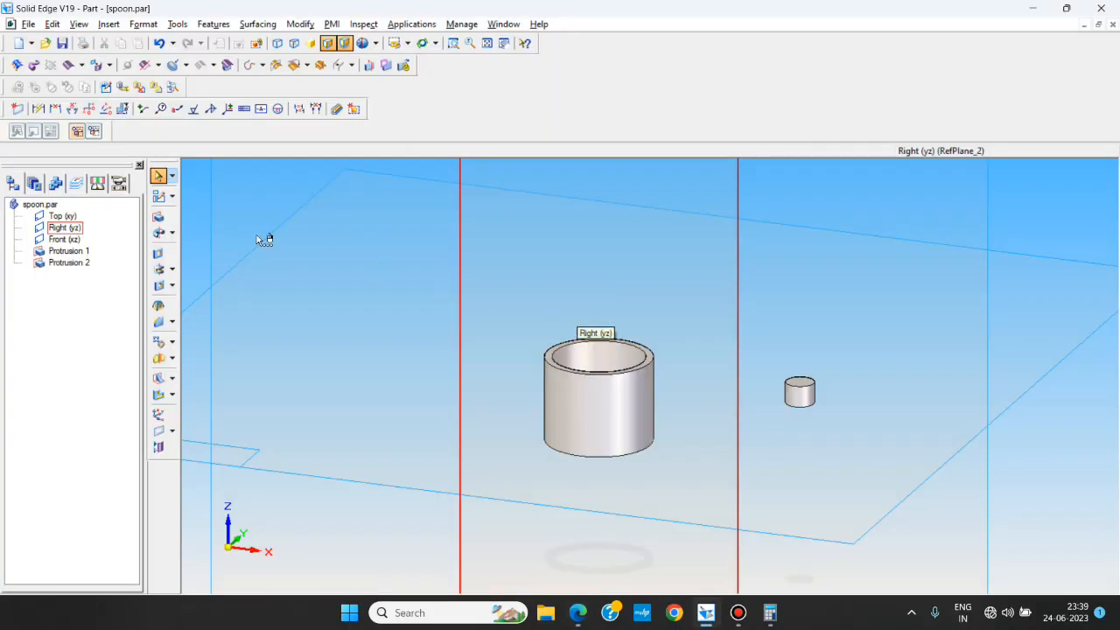
left_click(159, 219)
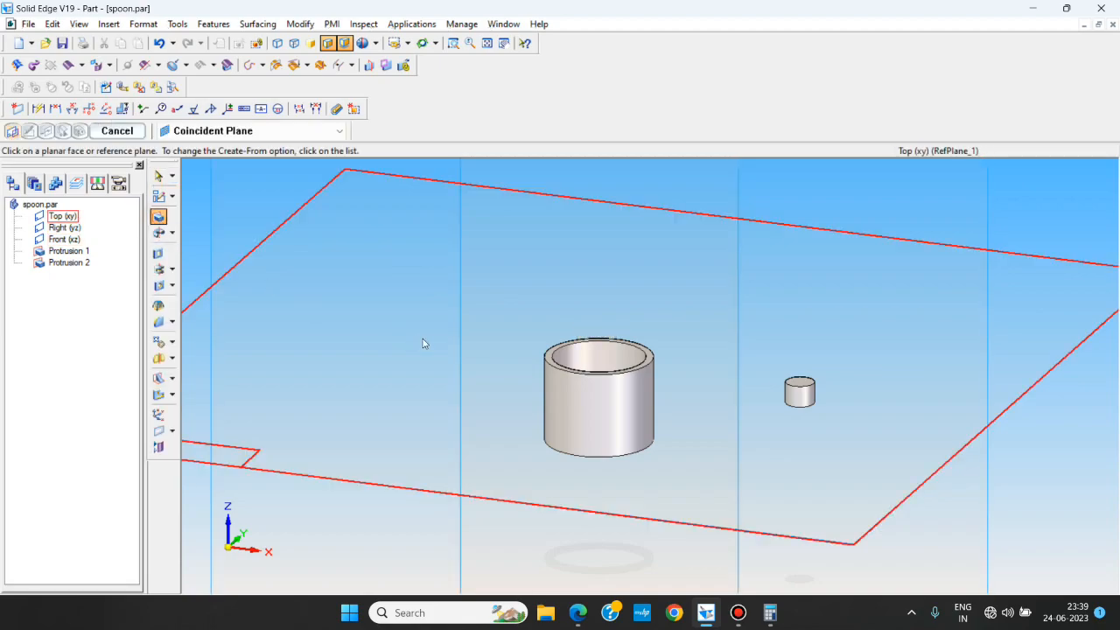
left_click(193, 306)
key("alt+Tab")
left_click(594, 301)
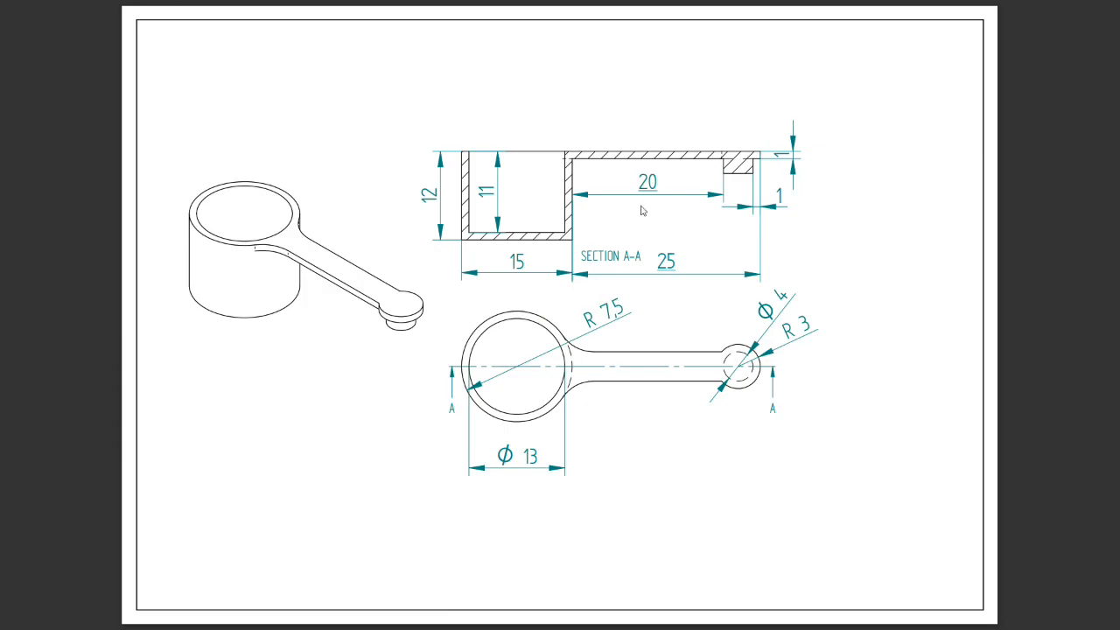
key("alt+Tab")
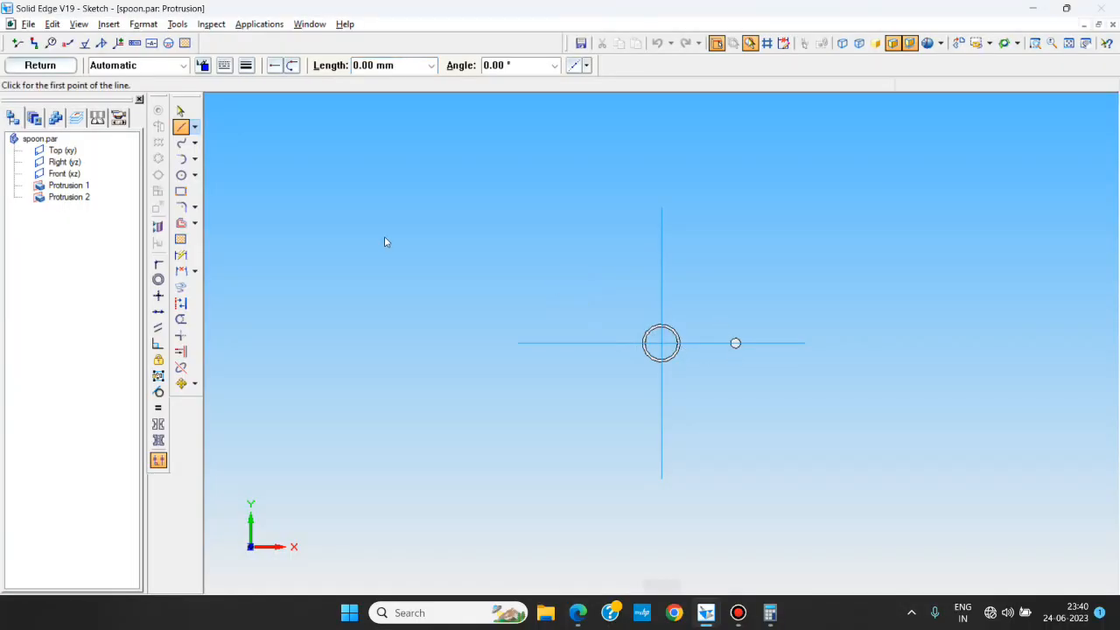
Step: Sketch a horizontal rectangle about 21 mm by 3.8 mm for the handle, from the cup's outer edge to the pin
left_click(181, 193)
scroll(700, 333, "up", 5)
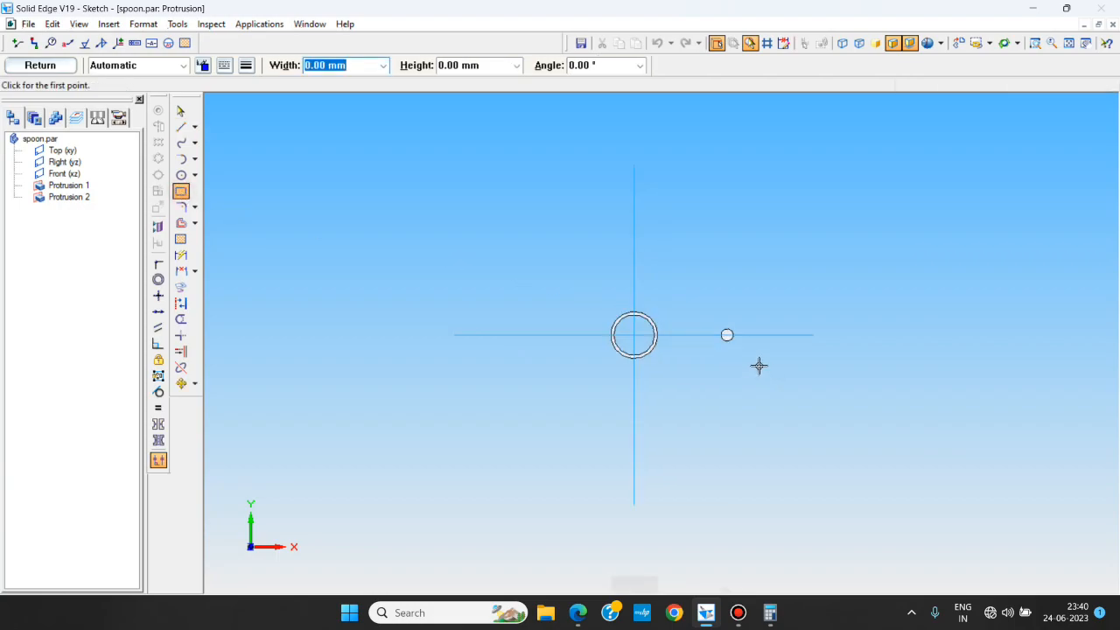
scroll(670, 304, "up", 1)
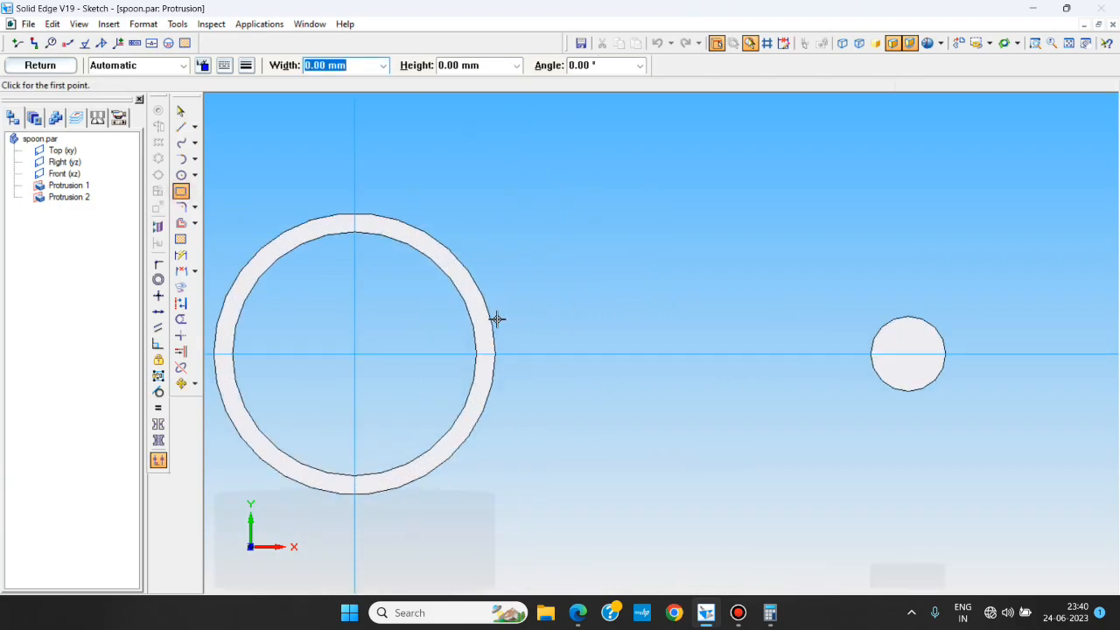
left_click(491, 318)
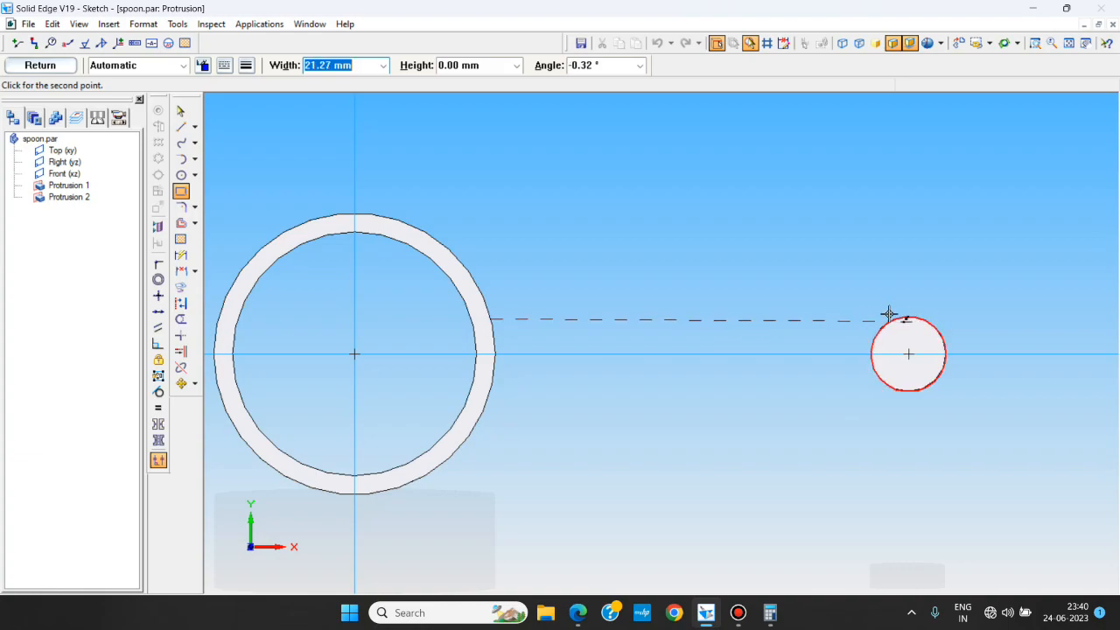
left_click(887, 317)
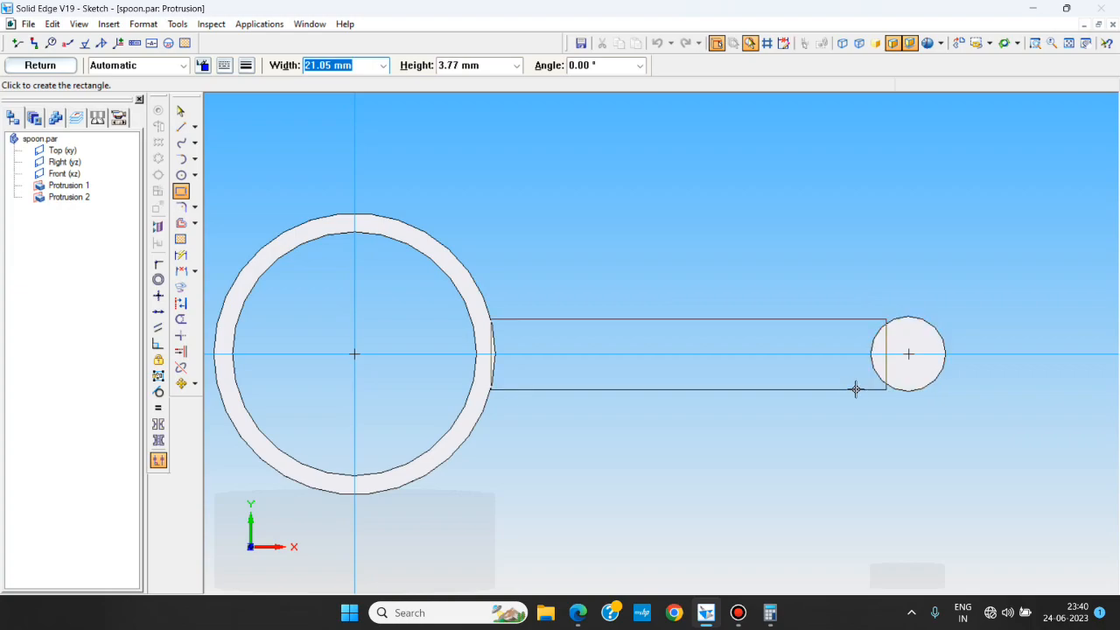
left_click(856, 389)
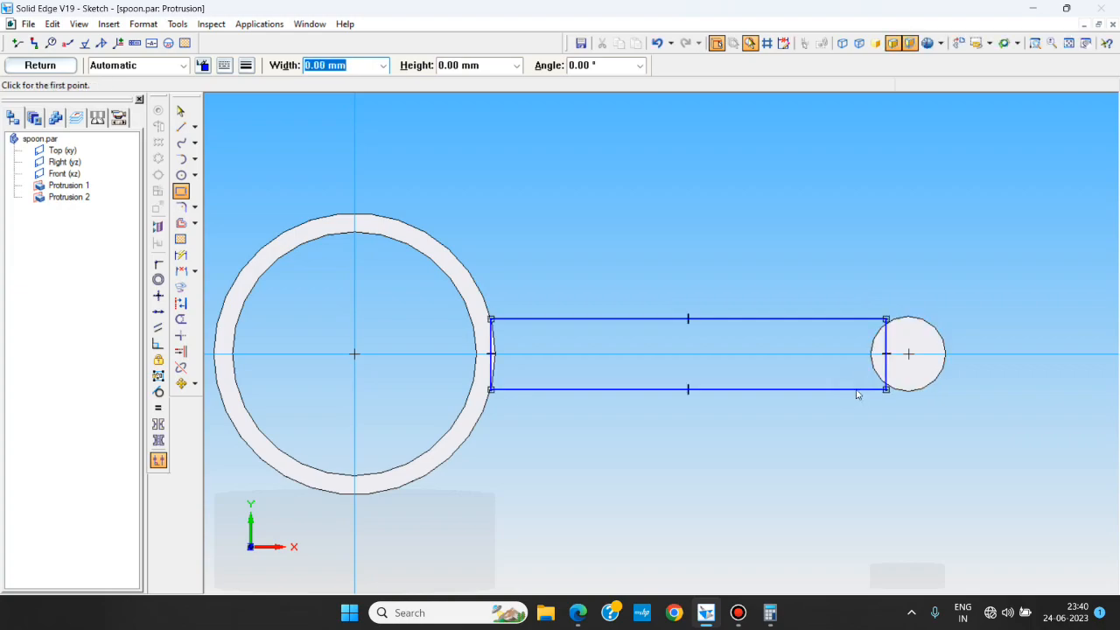
key("Escape")
Step: Consult the reference drawing for the rounded handle end and sketch a circle about 6.3 mm in diameter centred on the pin
key("alt+Tab")
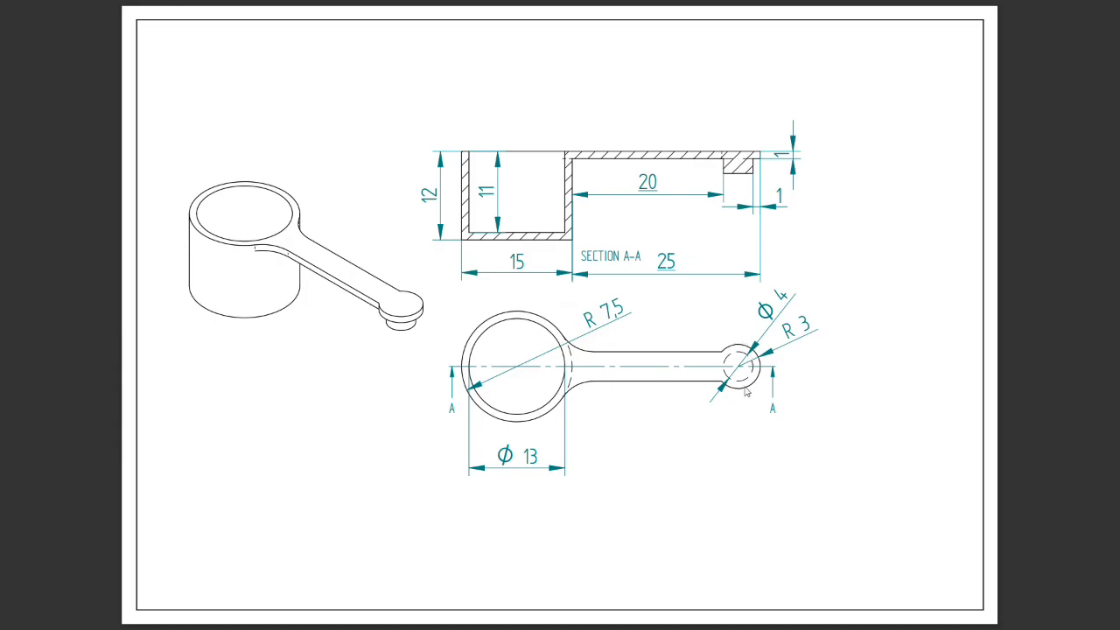
key("alt+Tab")
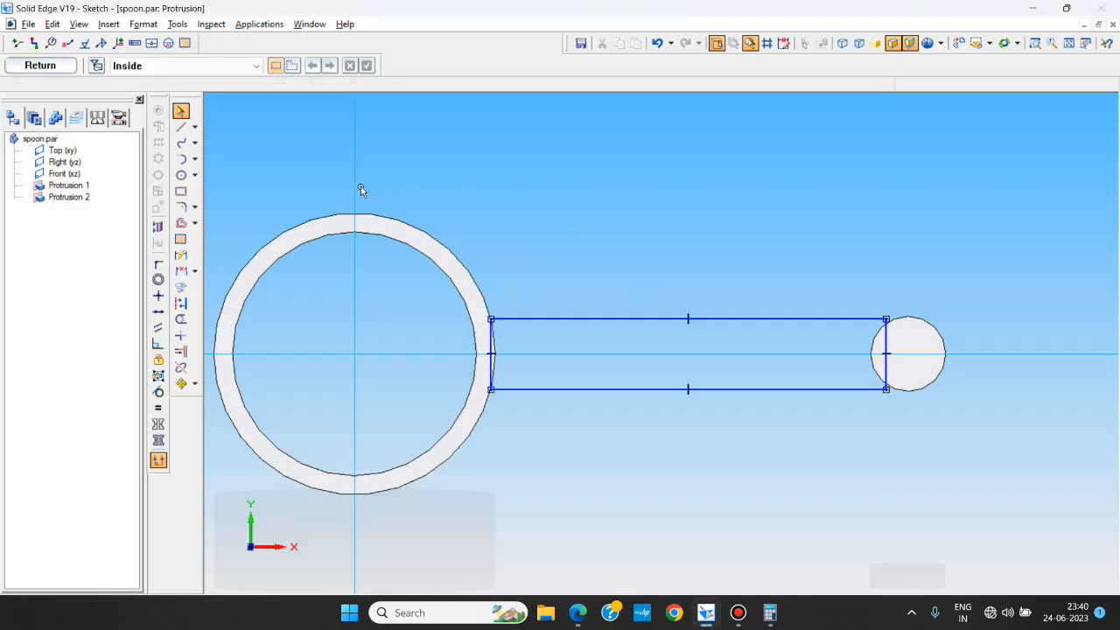
left_click(182, 176)
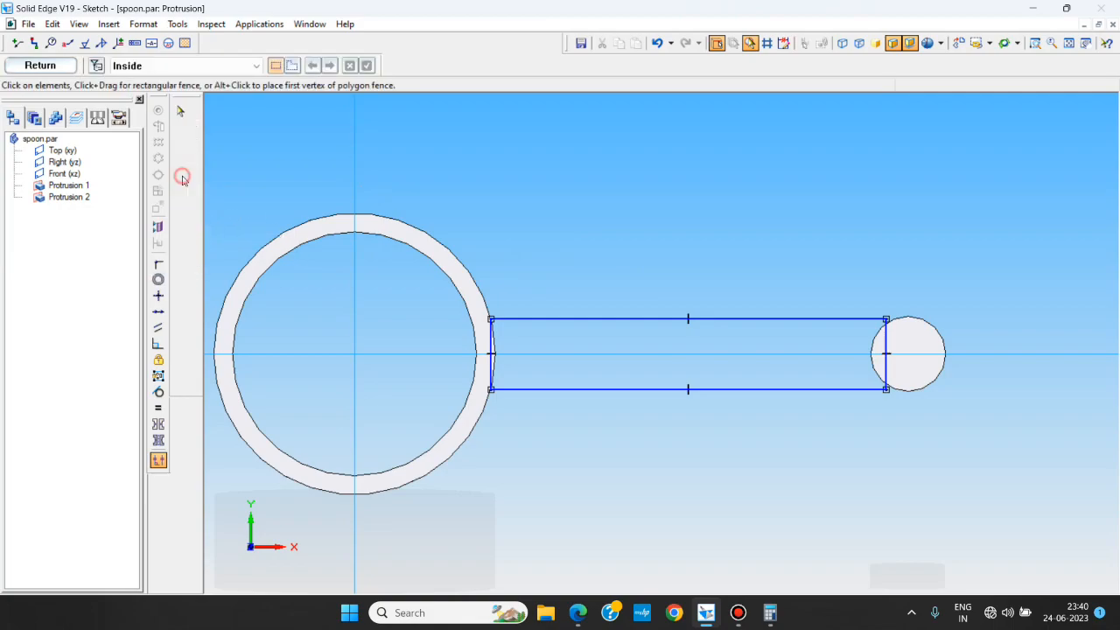
left_click(908, 353)
left_click(930, 301)
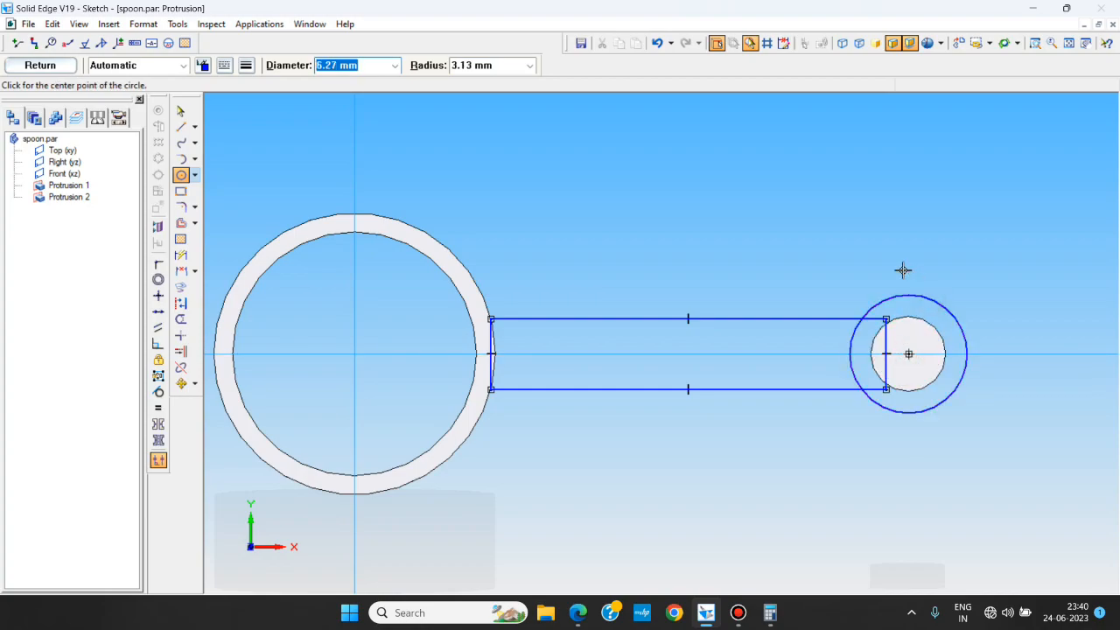
Step: Dimension the diameter of the circle around the pin as 6 mm
left_click(180, 111)
left_click(180, 256)
left_click(880, 306)
left_click(984, 261)
type("6")
key("Return")
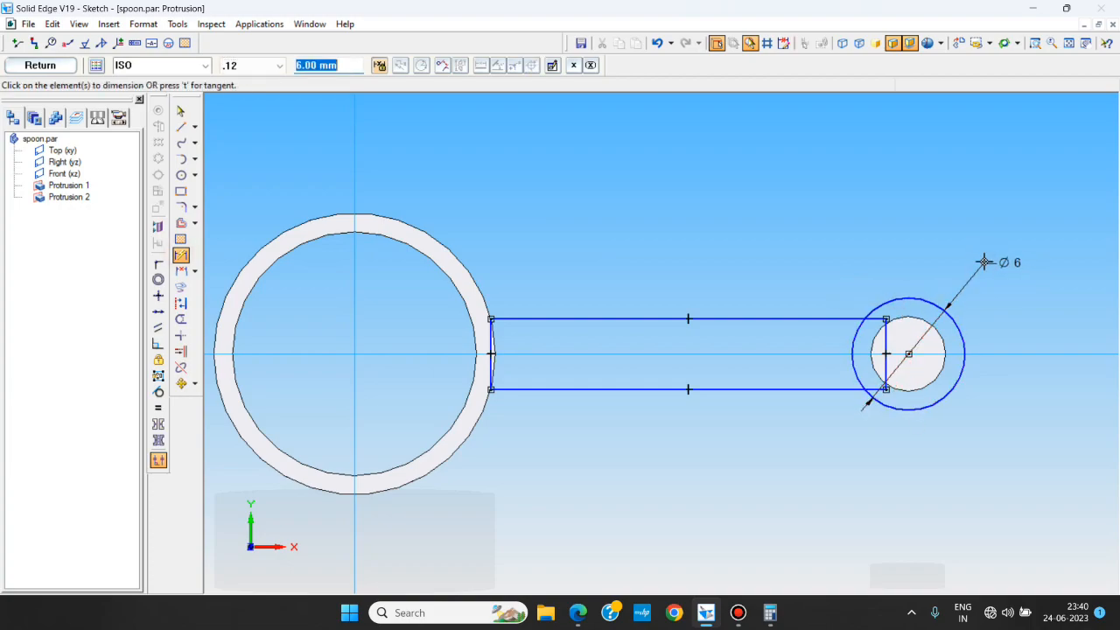
key("Escape")
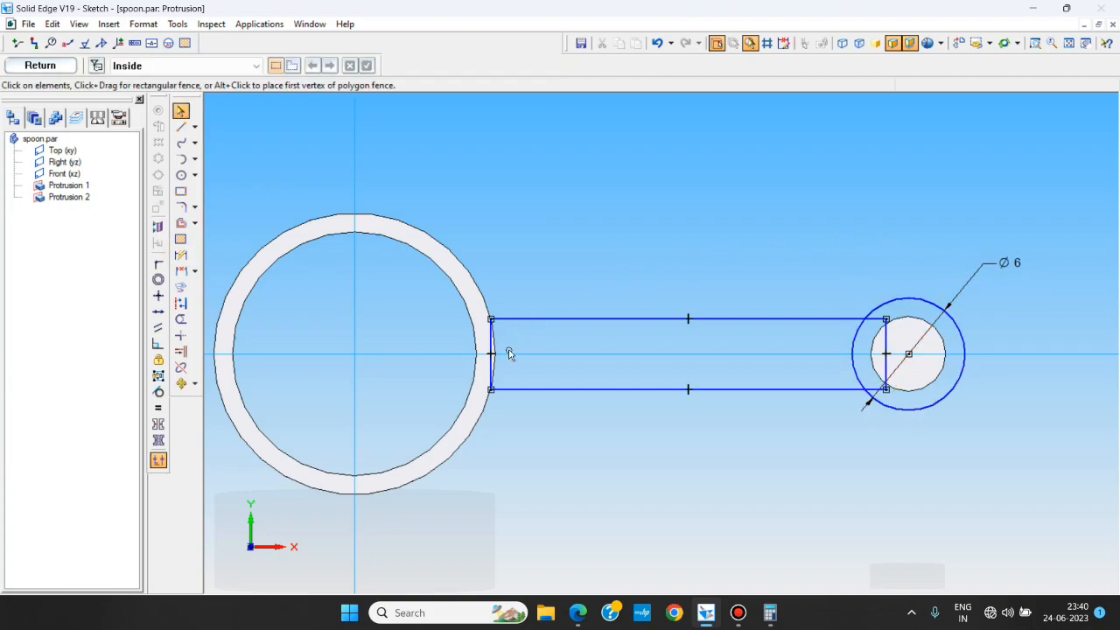
Step: Connect the midpoint of the rectangle's cup-side edge to the horizontal reference plane to centre the handle
scroll(506, 361, "up", 3)
left_click(158, 264)
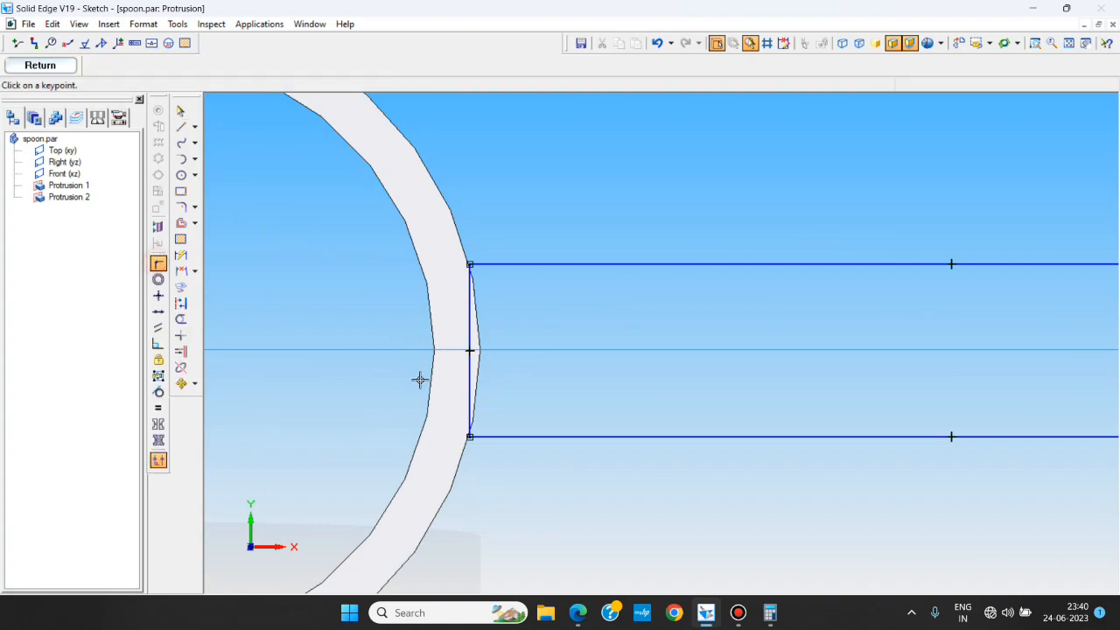
left_click(470, 350)
left_click(518, 351)
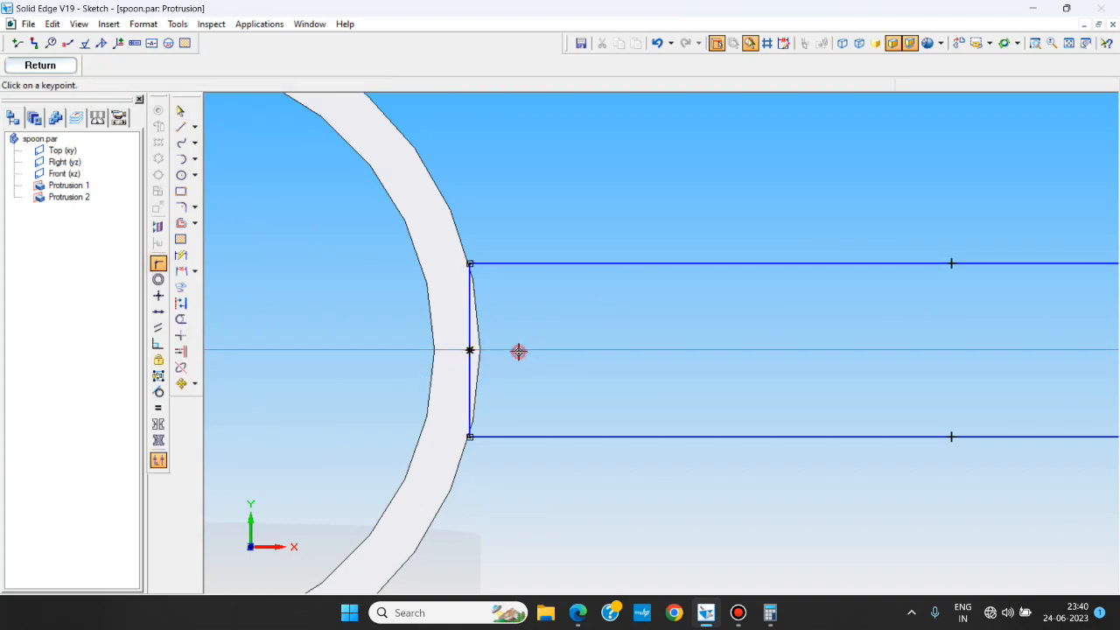
key("Escape")
Step: Trim the rectangle's segments inside the 6 mm circle and the circle's arc between the two handle lines
scroll(371, 312, "up", 1)
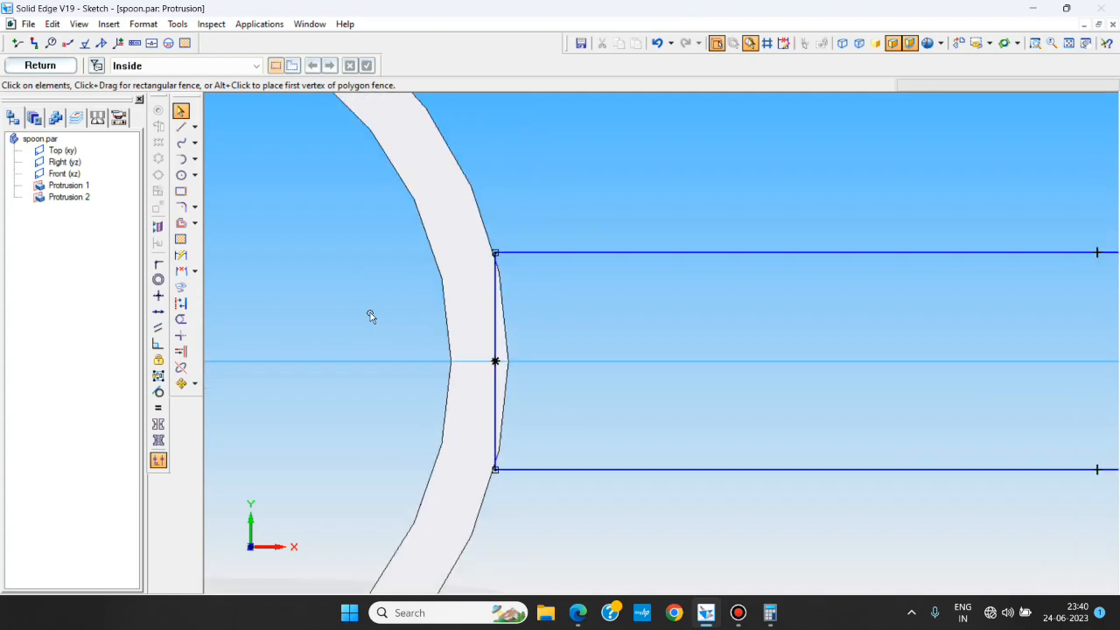
scroll(370, 313, "down", 7)
scroll(567, 312, "up", 2)
scroll(567, 312, "up", 1)
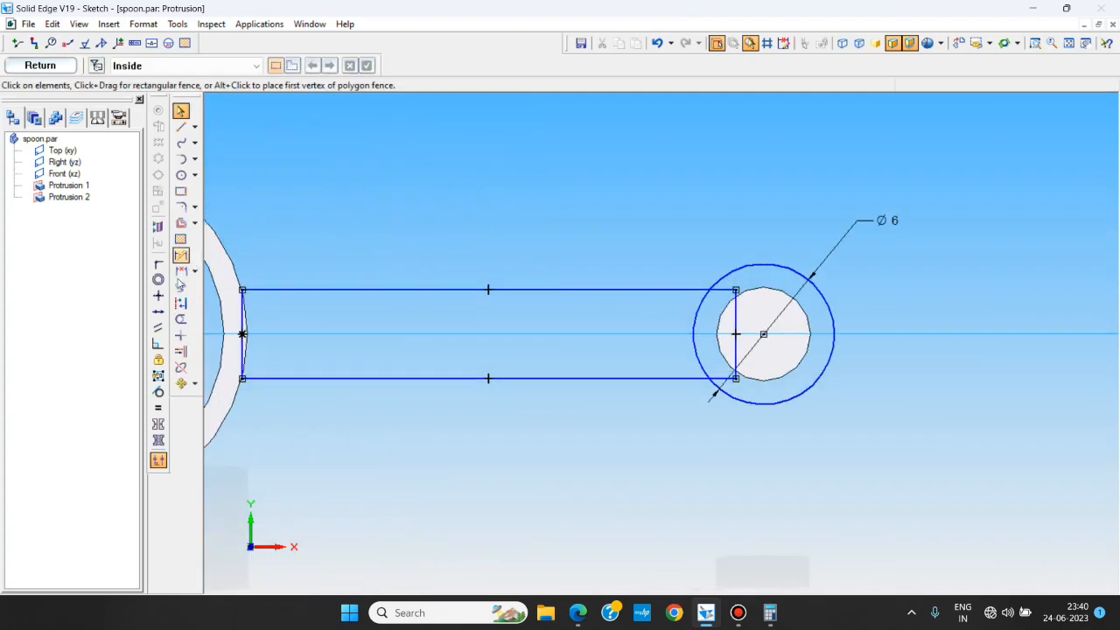
left_click(180, 319)
scroll(738, 306, "up", 3)
mouse_move(737, 282)
left_mouse_down()
mouse_move(729, 296)
mouse_move(742, 319)
left_mouse_up()
mouse_move(676, 350)
left_mouse_down()
mouse_move(685, 463)
mouse_move(713, 514)
mouse_move(668, 467)
mouse_move(627, 450)
left_mouse_up()
key("Escape")
Step: Dimension the distance between the handle's two long horizontal lines as 4 mm
scroll(665, 385, "down", 3)
scroll(665, 385, "down", 3)
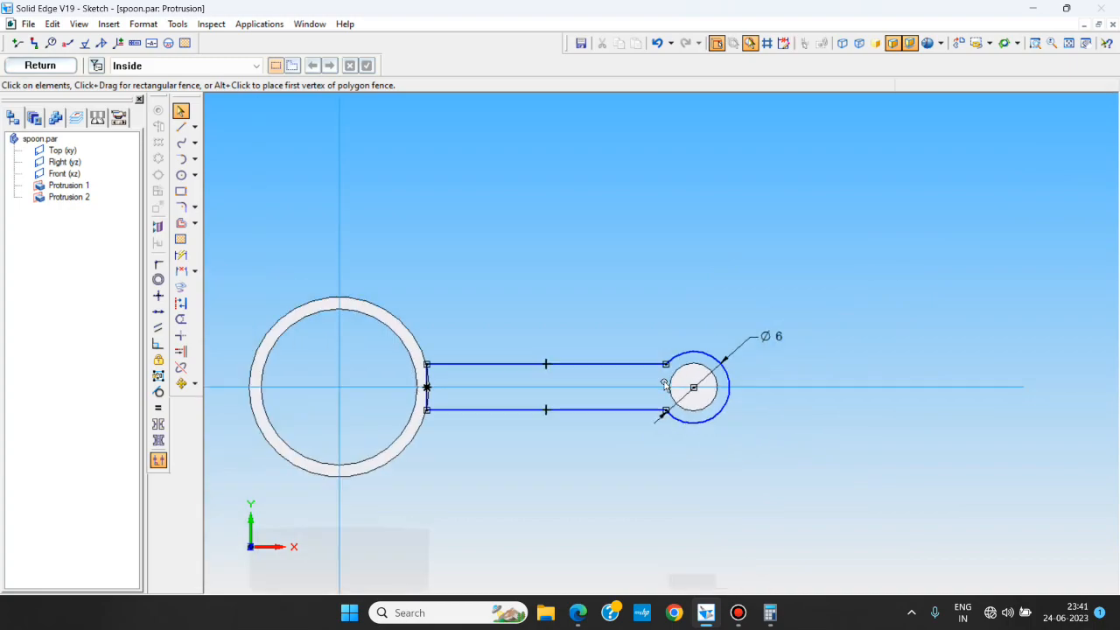
left_click(182, 255)
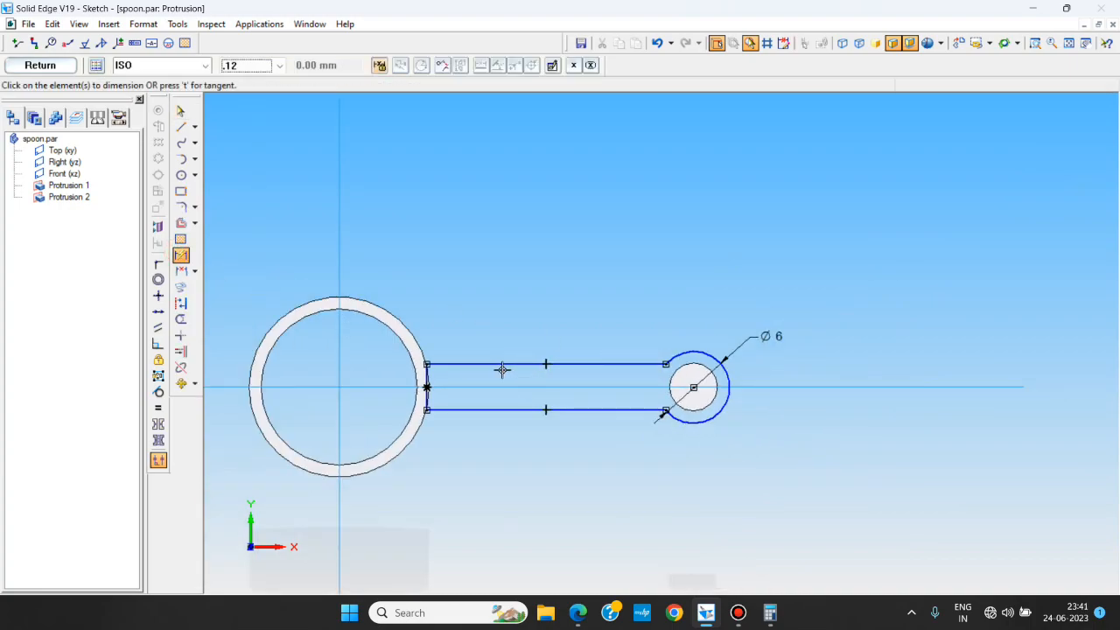
left_click(459, 364)
left_click(499, 409)
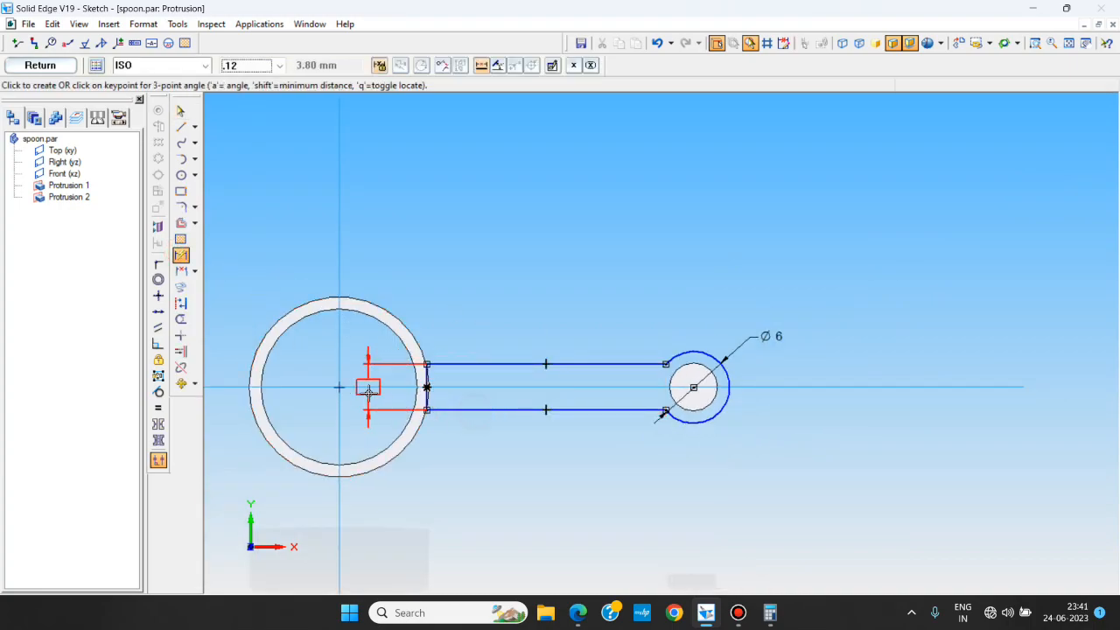
left_click(372, 409)
type("4")
key("Return")
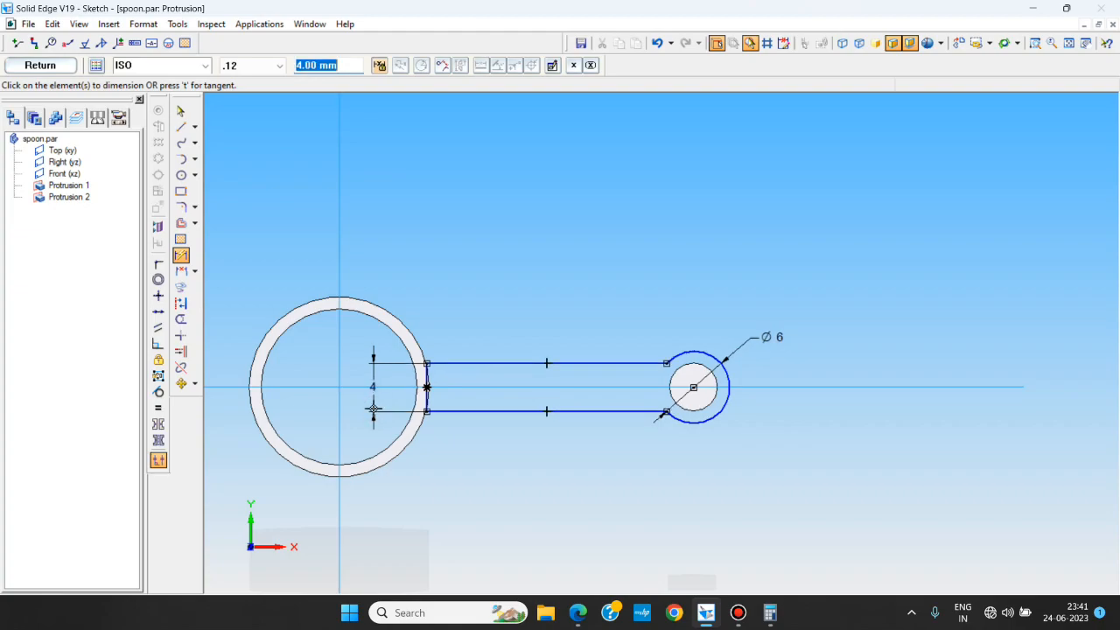
key("Escape")
Step: Connect the upper cup-side corner of the handle rectangle to the cup's outer circular edge
scroll(413, 402, "up", 6)
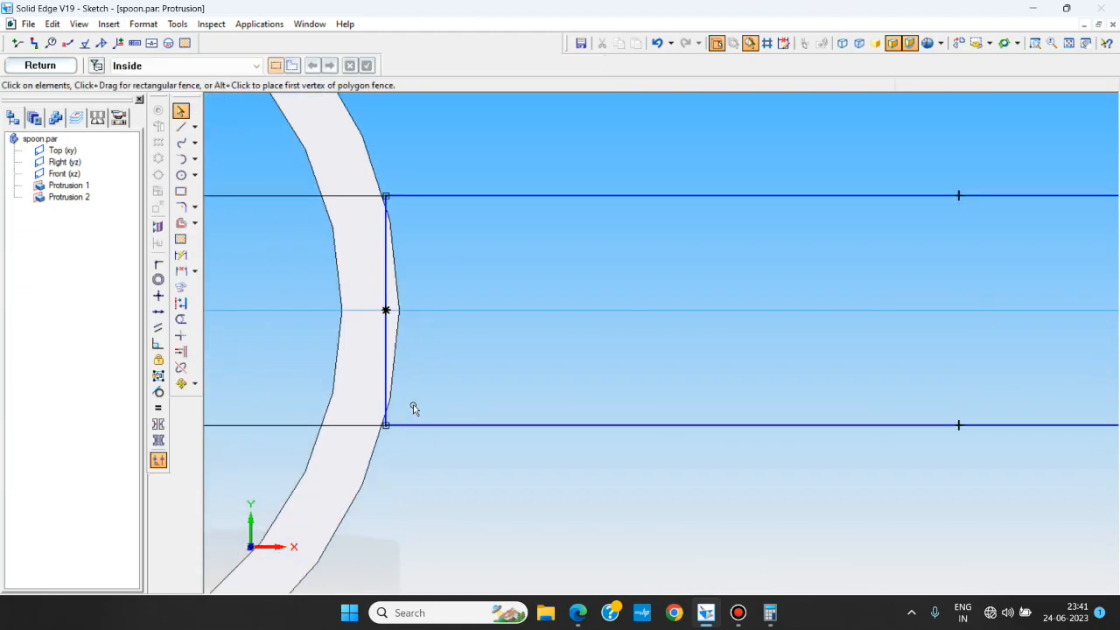
left_click(158, 264)
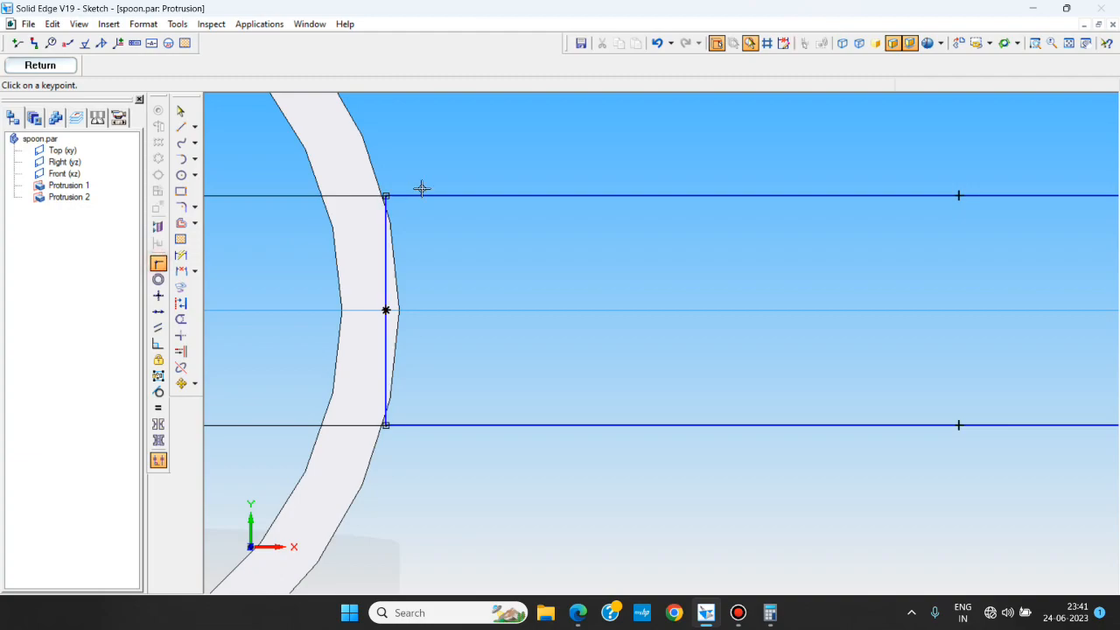
left_click(381, 180)
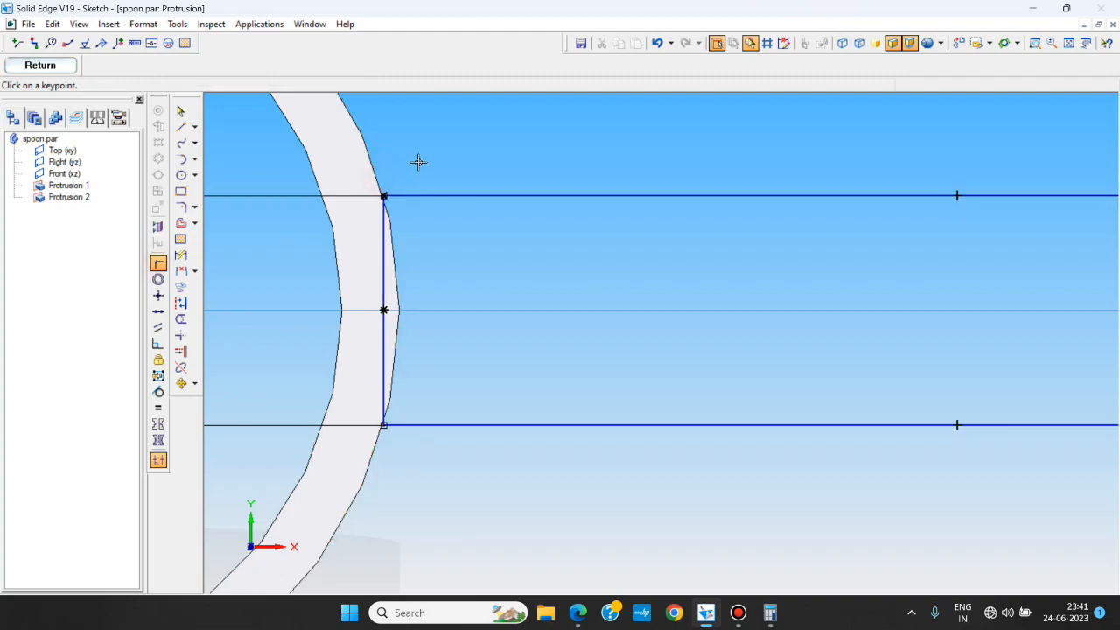
Step: Close the handle sketch and extrude its profile 1 mm downward from the cup's rim level
key("Escape")
scroll(371, 196, "down", 2)
scroll(376, 202, "up", 5)
scroll(375, 206, "down", 6)
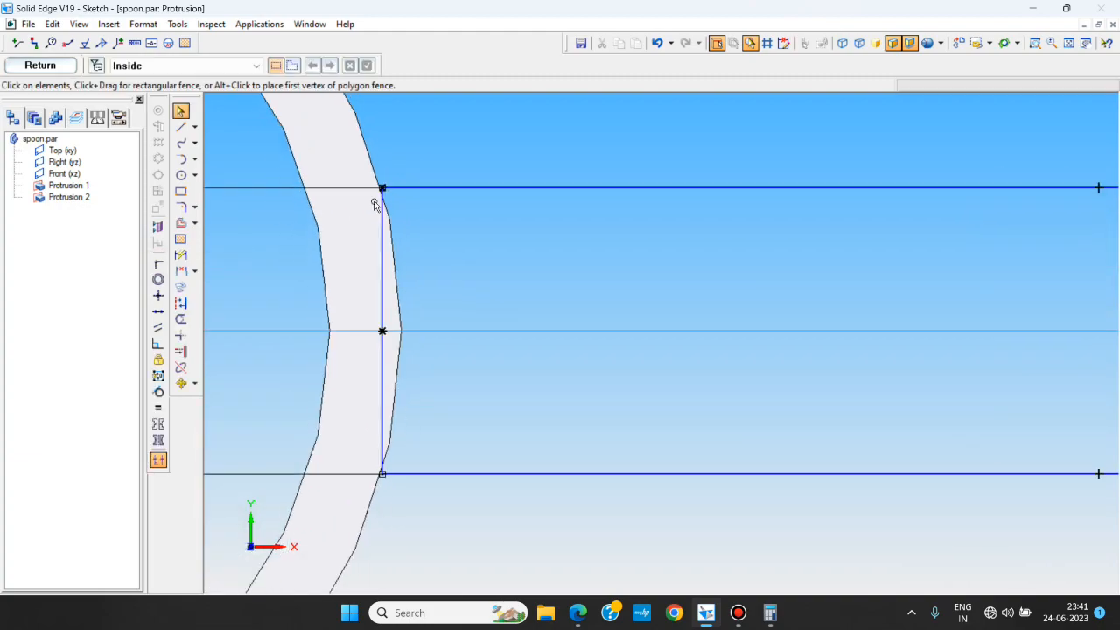
scroll(367, 249, "down", 2)
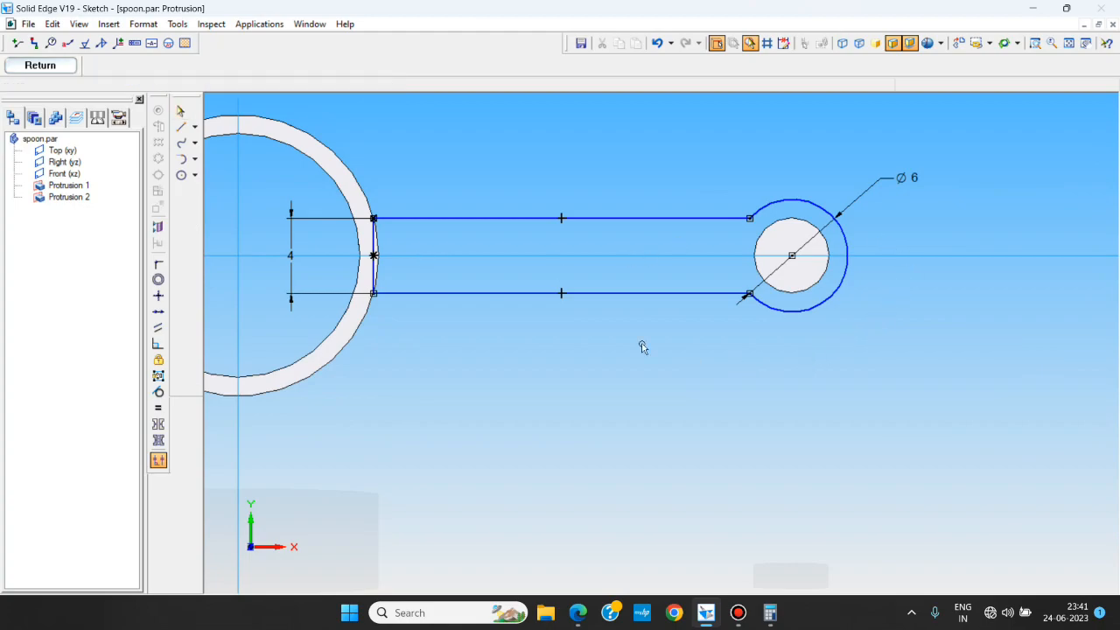
left_click(48, 68)
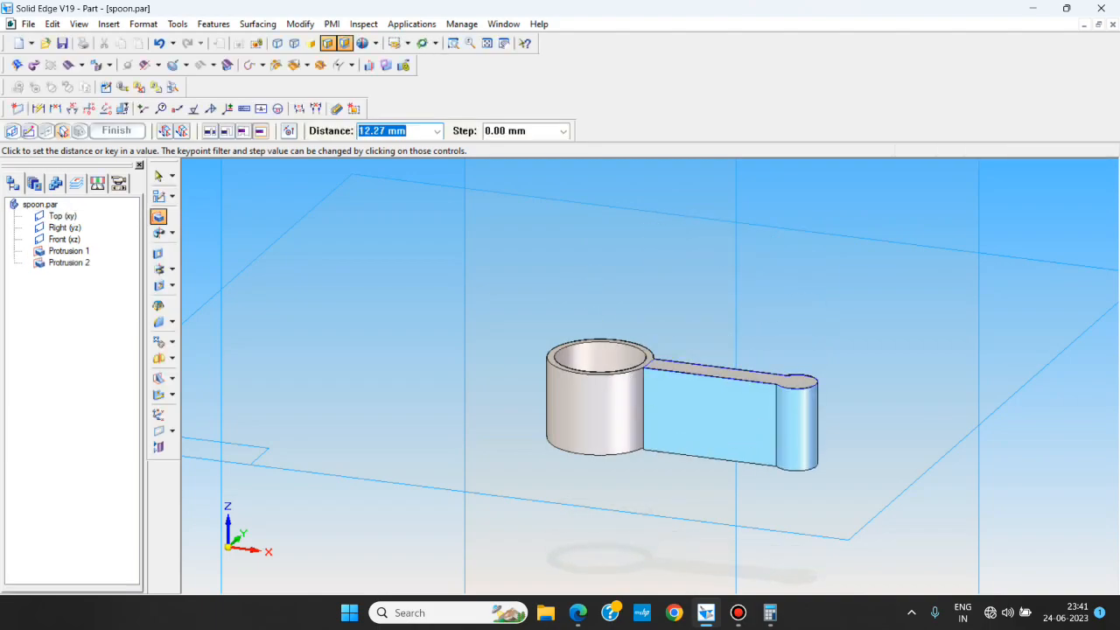
type("1")
key("Return")
left_click(702, 426)
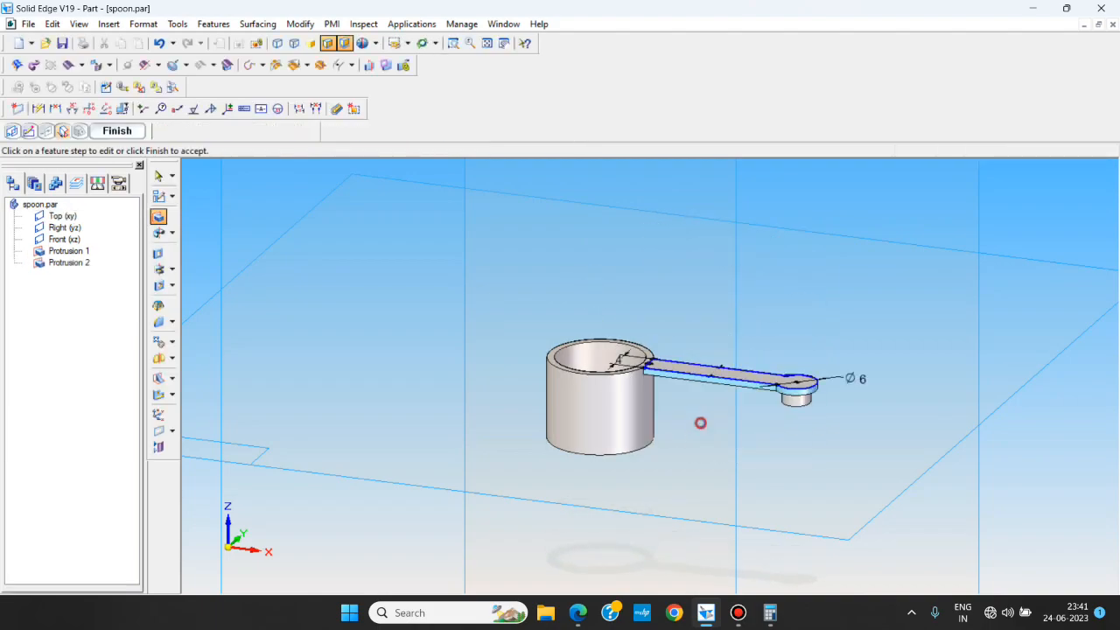
left_click(117, 132)
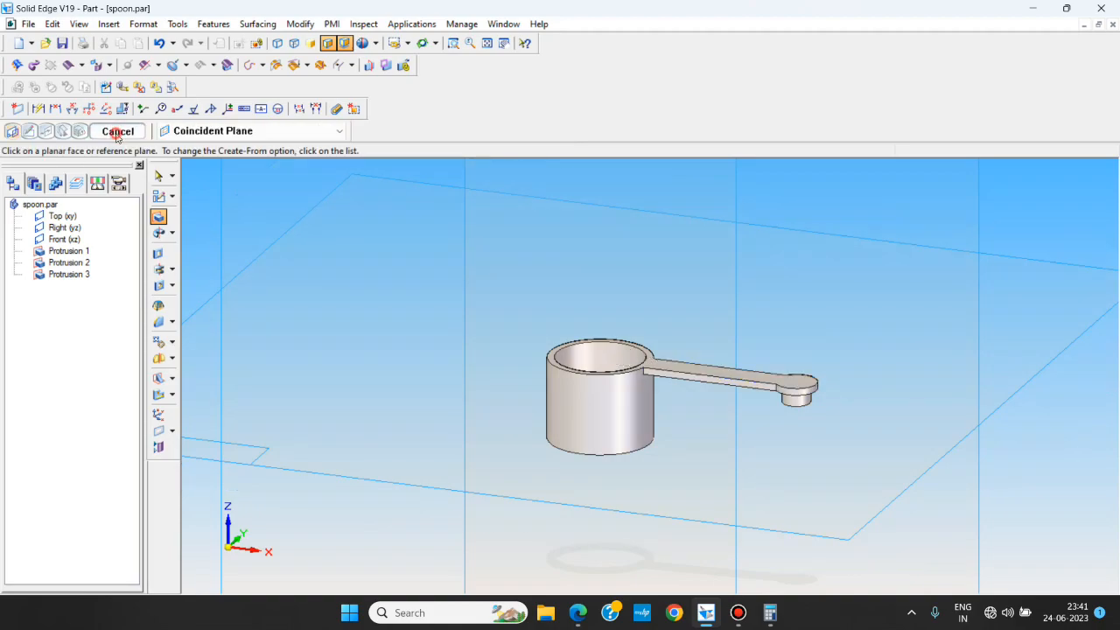
left_click(109, 132)
Step: On the cup's open underside face, sketch a circle centred on the reference axes and matching the cup's outer edge
middle_click_drag(773, 389, 498, 408)
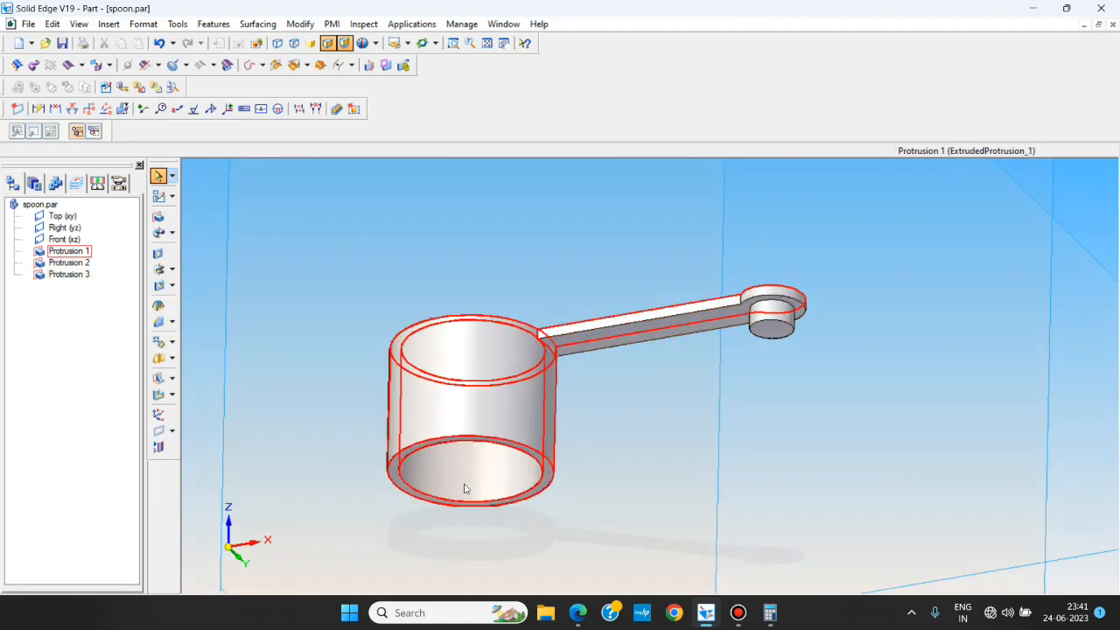
scroll(578, 393, "down", 2)
scroll(583, 393, "up", 1)
scroll(466, 468, "up", 4)
scroll(461, 427, "down", 3)
middle_click_drag(473, 423, 490, 377)
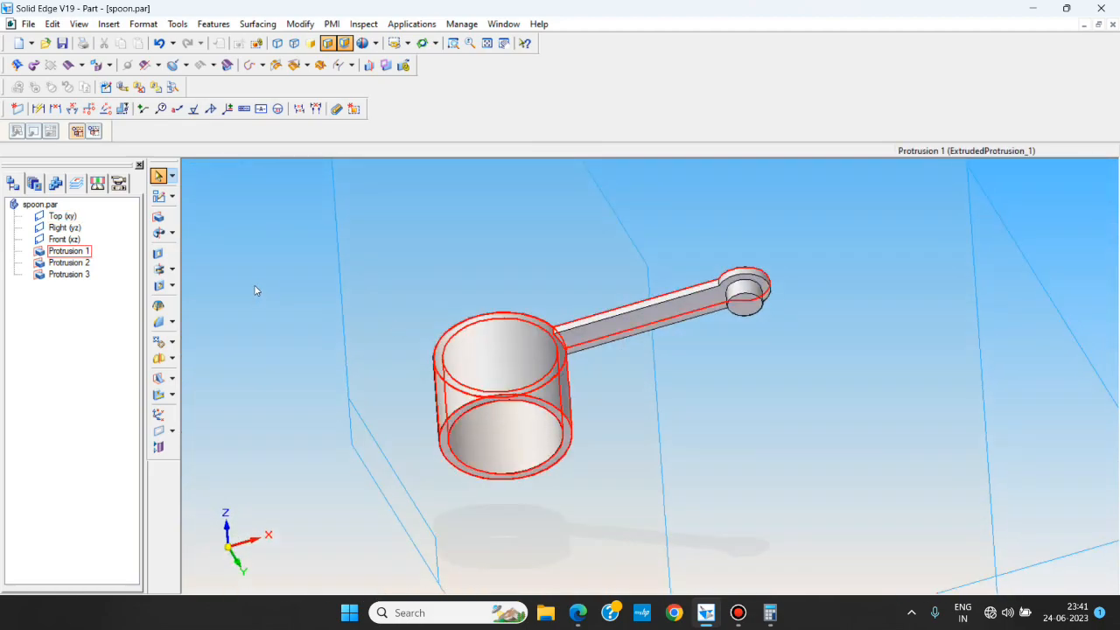
left_click(159, 216)
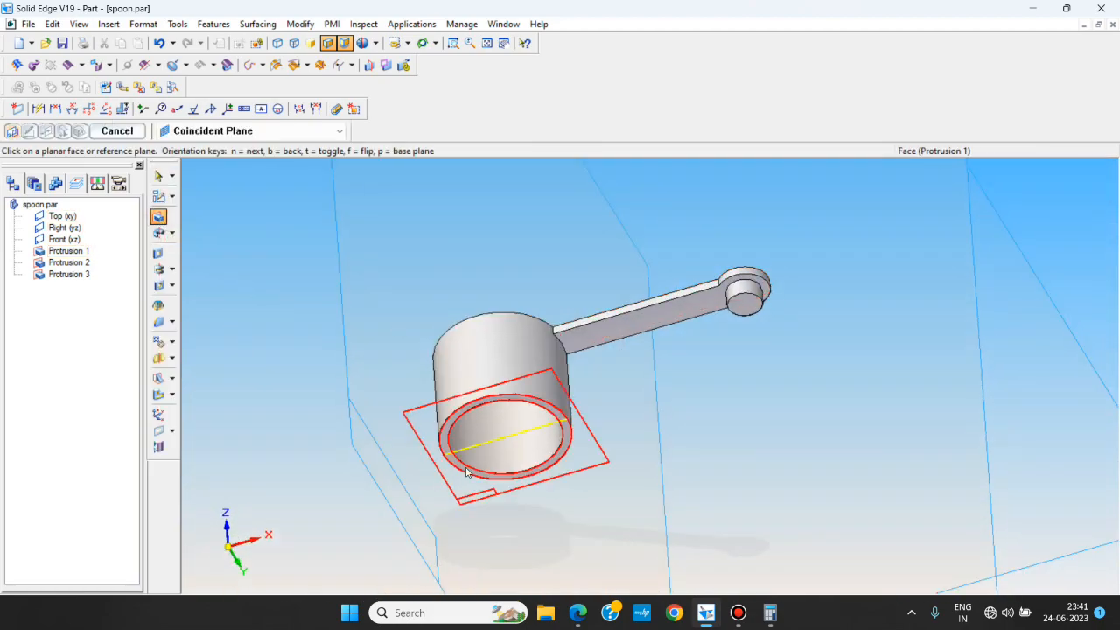
left_click(445, 448)
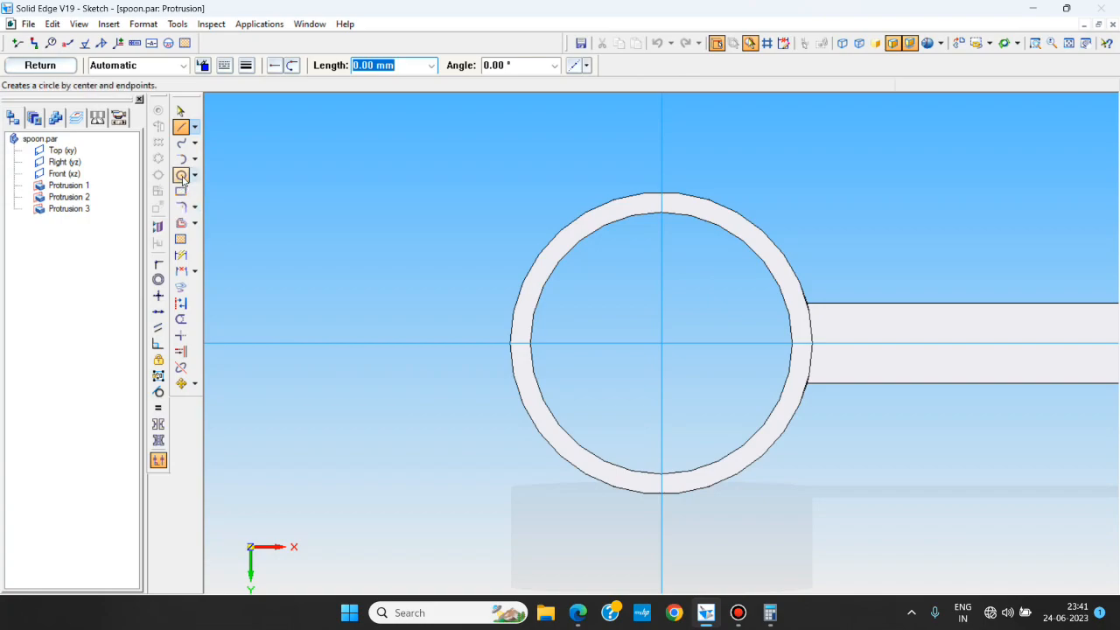
left_click(181, 175)
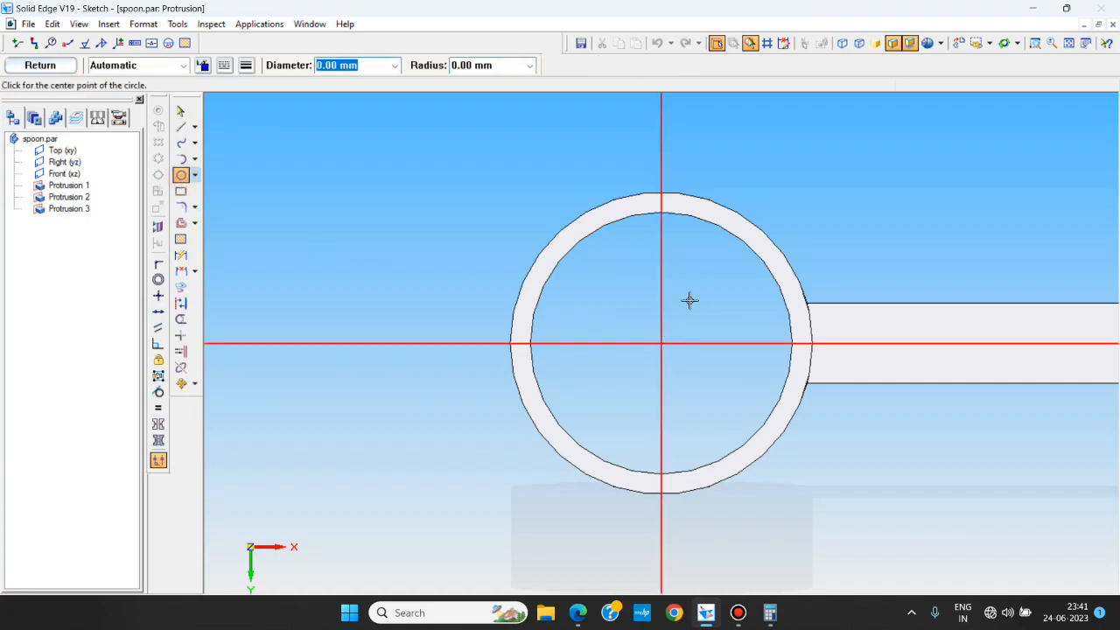
left_click(662, 344)
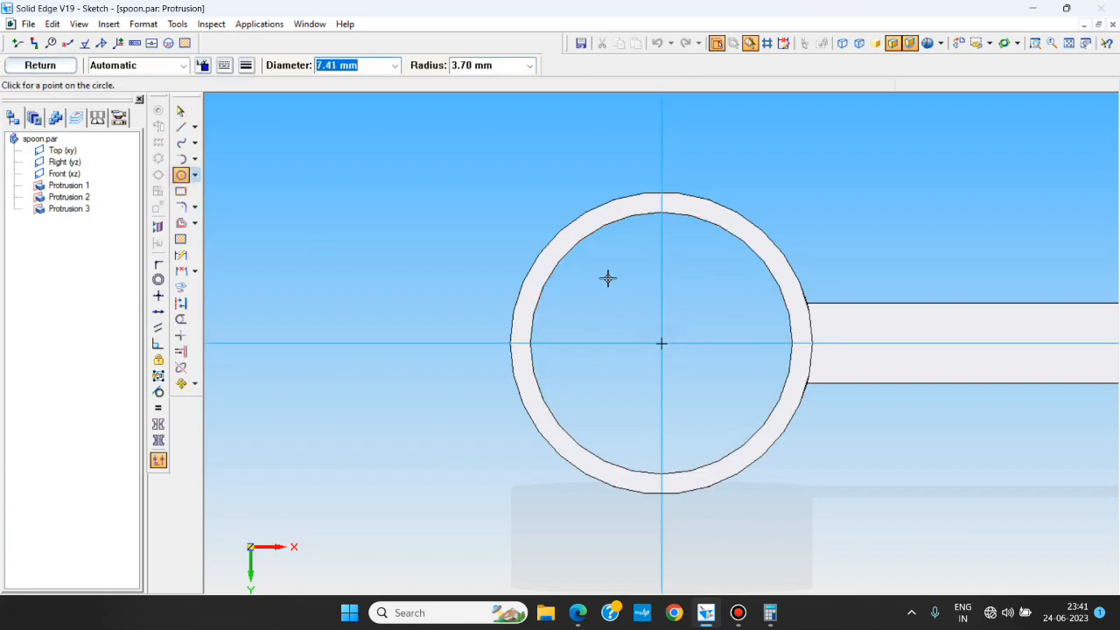
left_click(574, 223)
key("Escape")
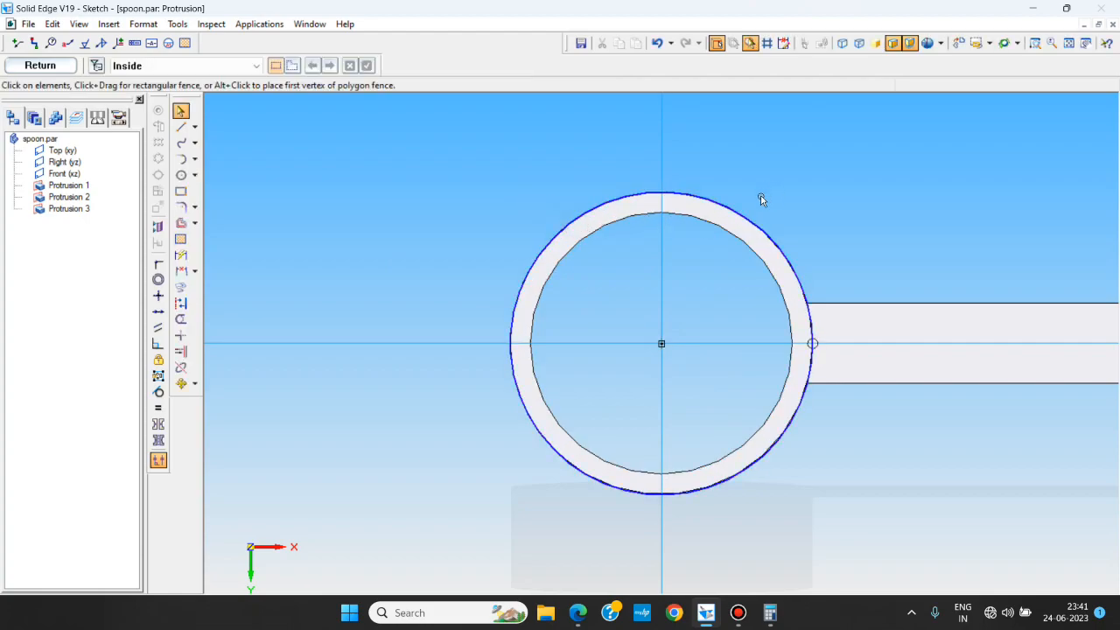
Step: Extrude the underside circle 1 mm upward into the cup to close its bottom
left_click(40, 66)
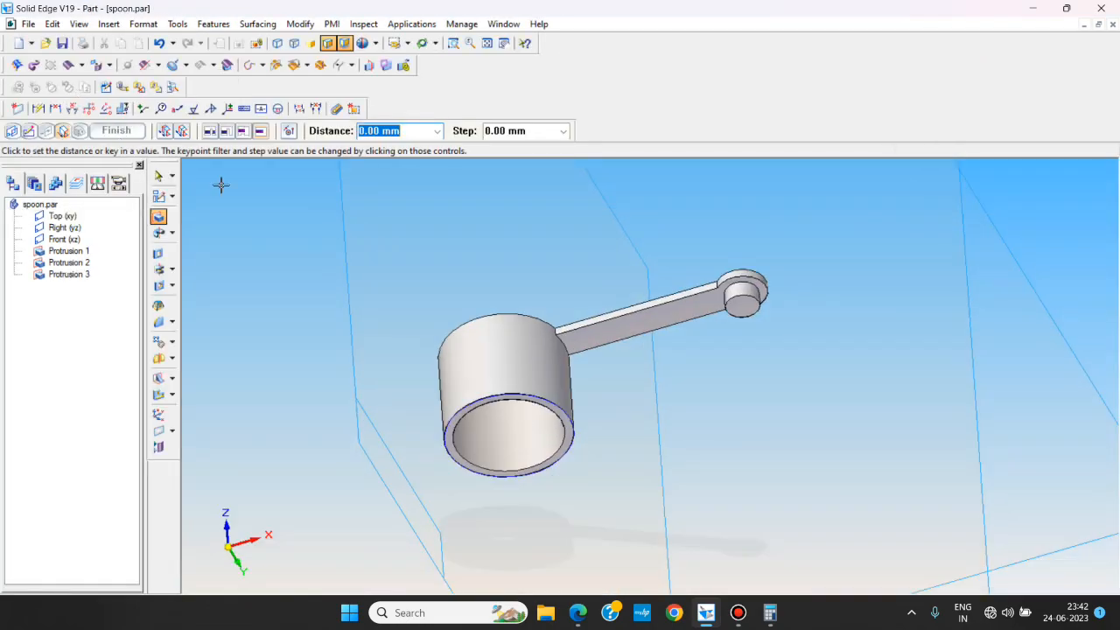
left_click(381, 287)
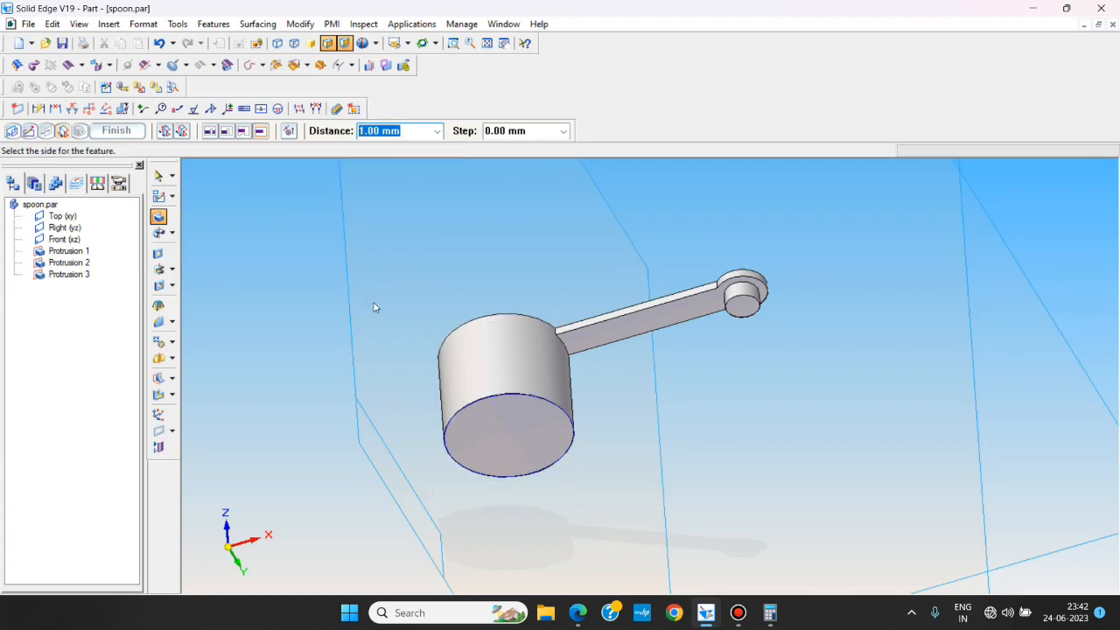
middle_click_drag(375, 310, 370, 448)
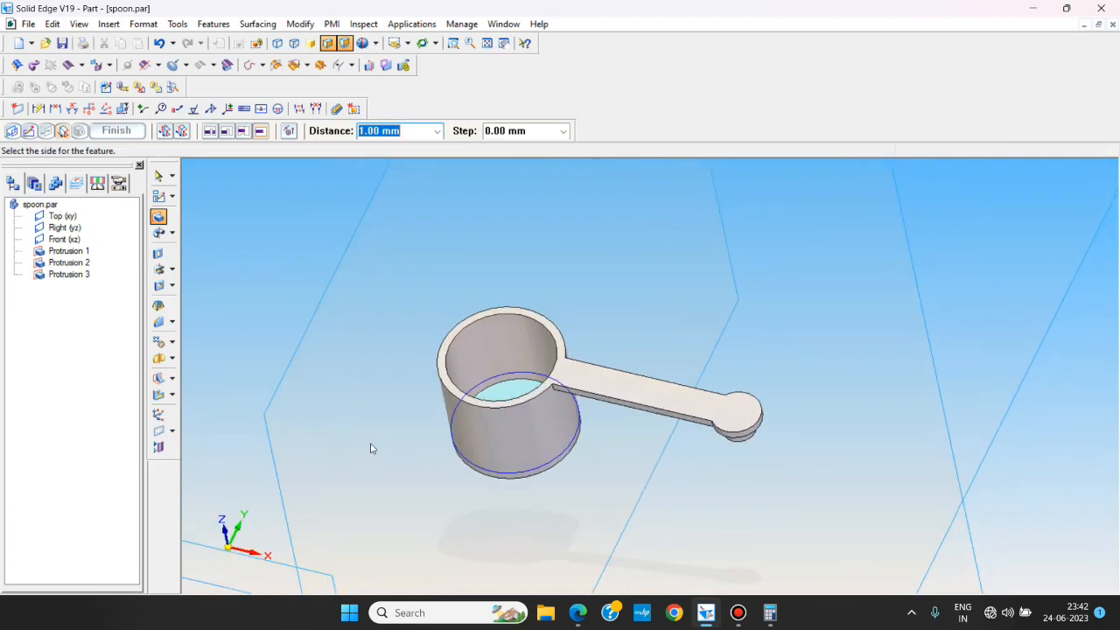
left_click(325, 223)
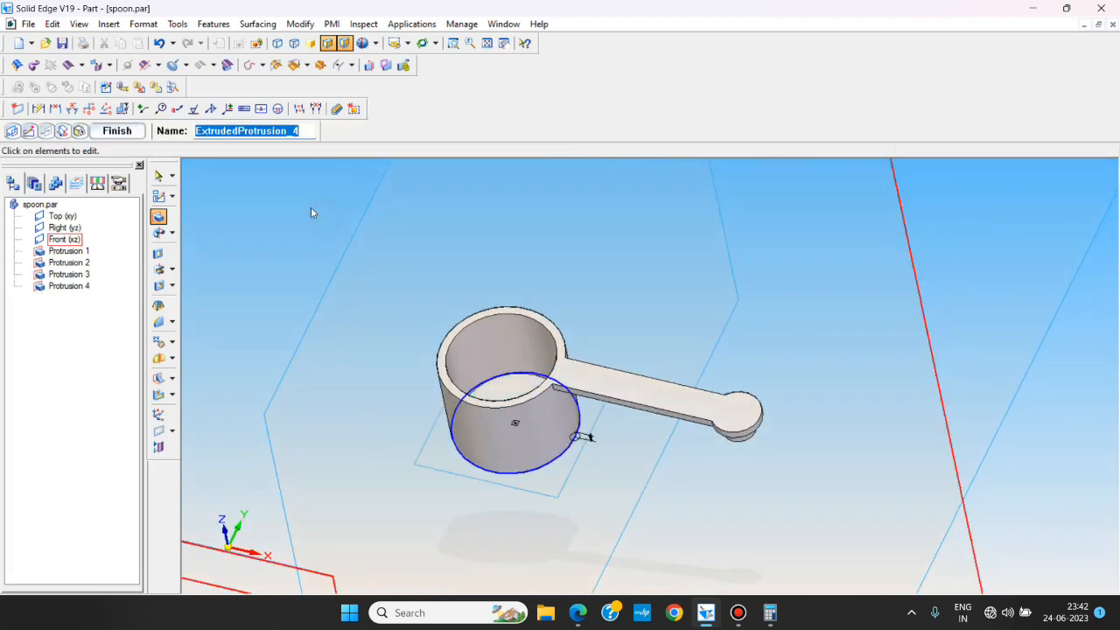
left_click(132, 137)
left_click(119, 132)
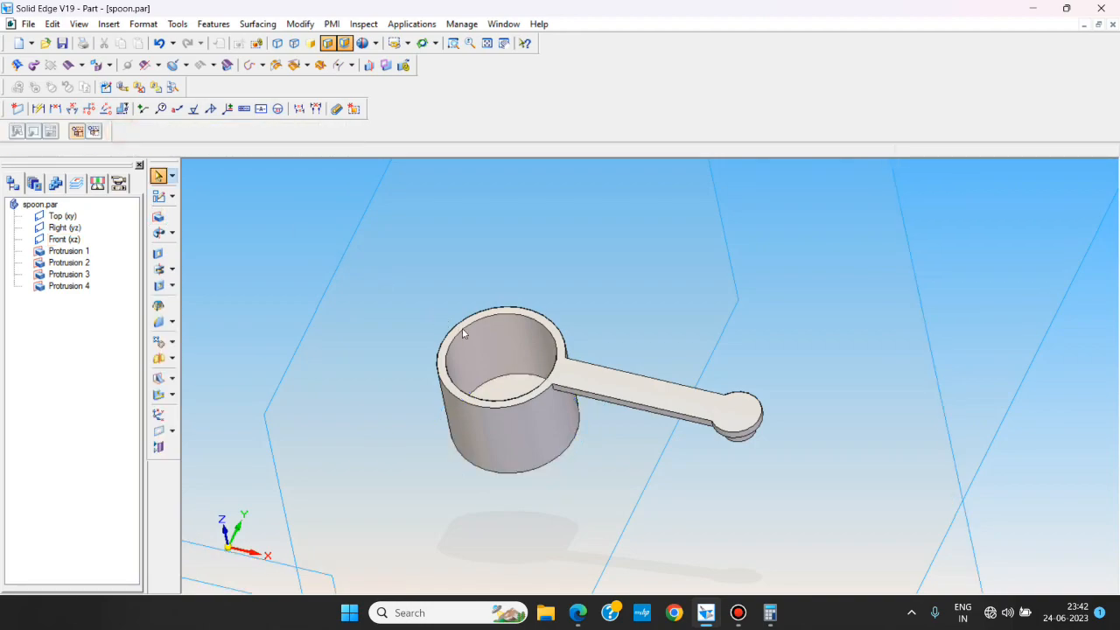
Step: Check the cup-to-handle junction in the reference drawing and round both vertical corner edges there with a 5 mm radius
scroll(607, 393, "down", 3)
scroll(578, 444, "up", 4)
middle_click_drag(578, 445, 612, 340)
key("alt+Tab")
left_click(604, 298)
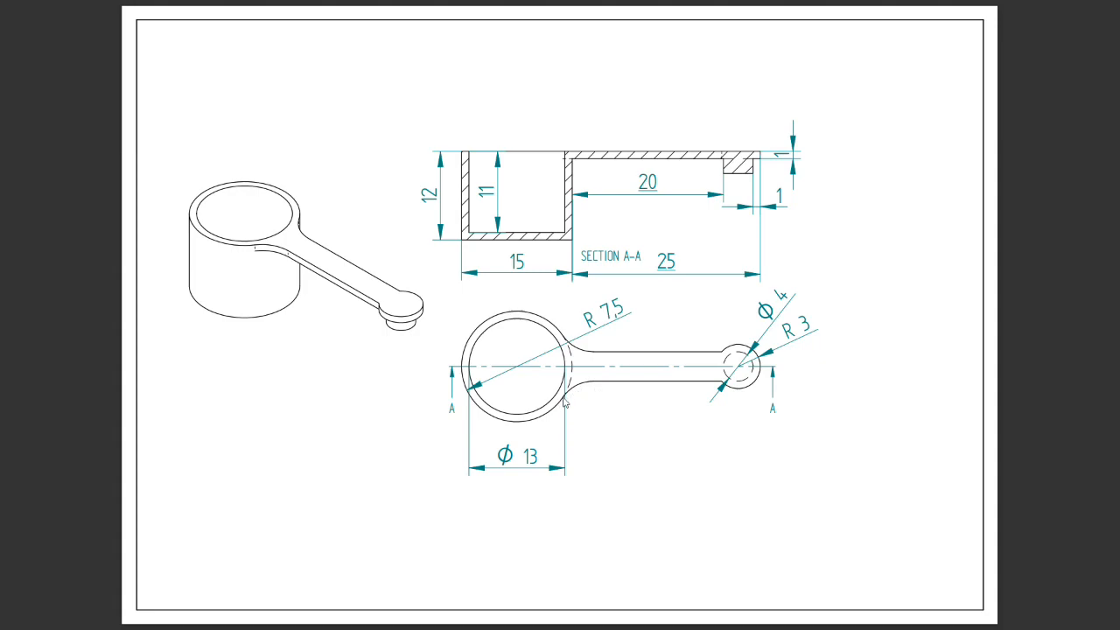
key("alt+Tab")
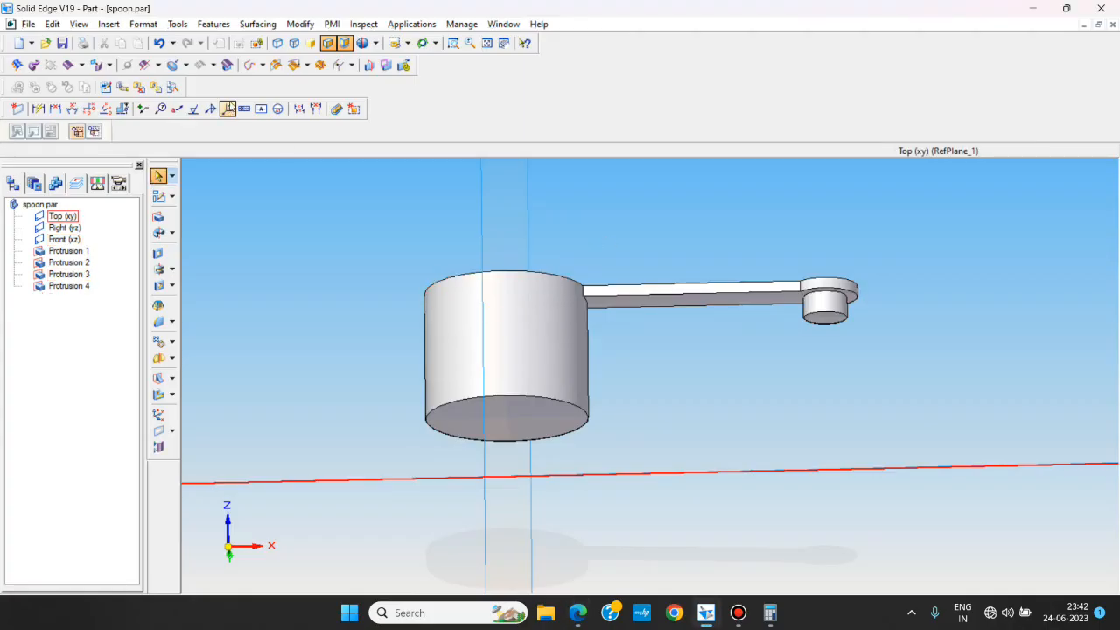
left_click(157, 322)
middle_click_drag(645, 275, 469, 169)
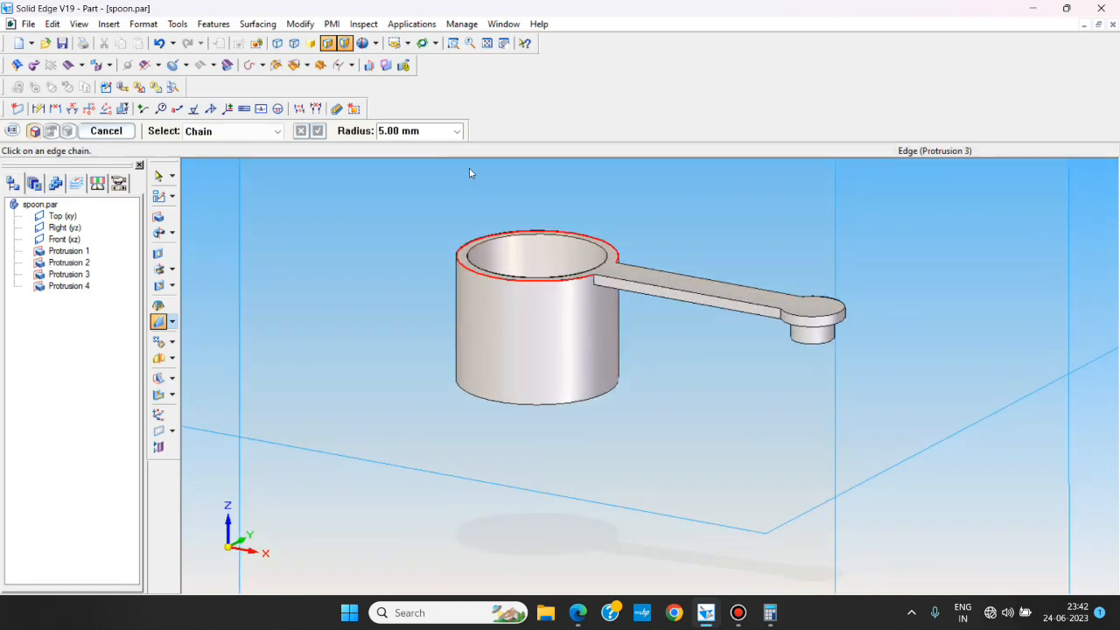
left_click(592, 281)
middle_click_drag(642, 260, 544, 304)
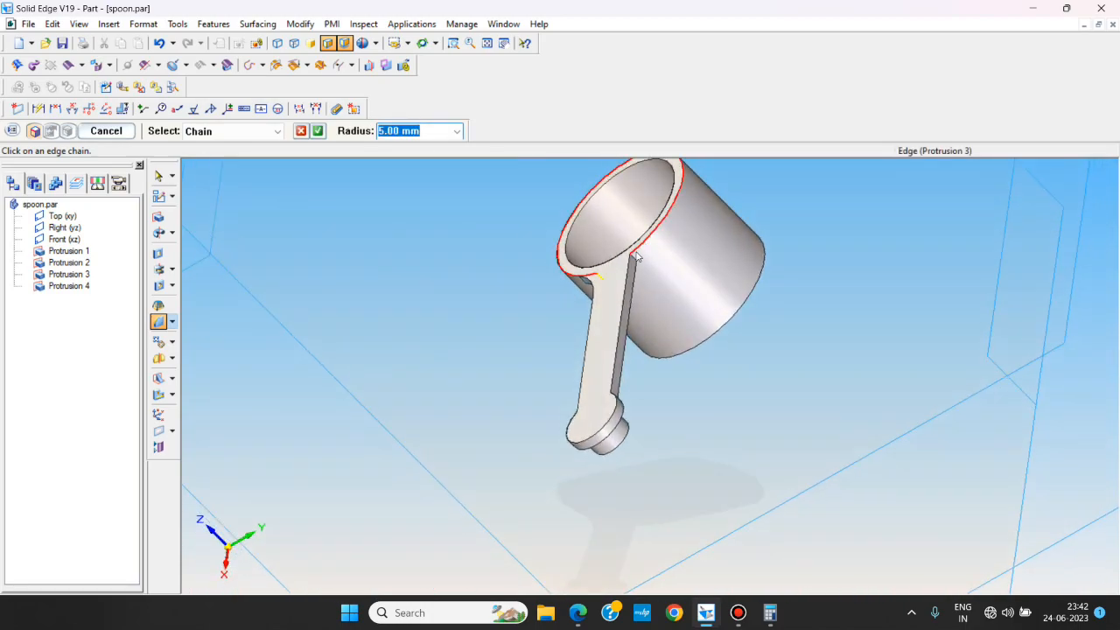
left_click(632, 261)
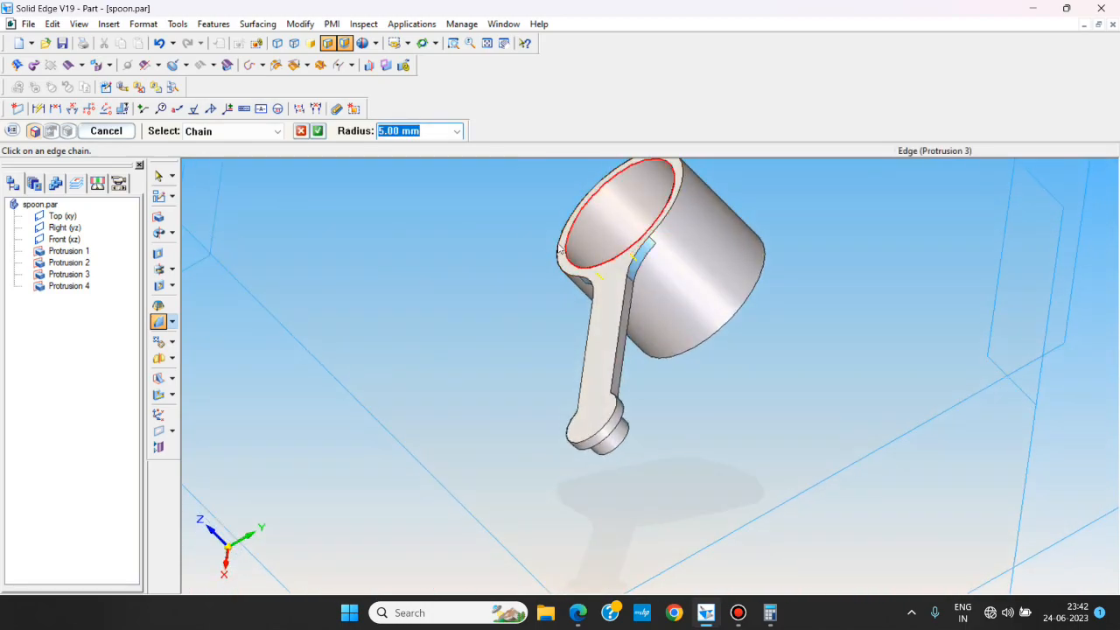
left_click(318, 132)
left_click(105, 133)
left_click(105, 131)
key("Escape")
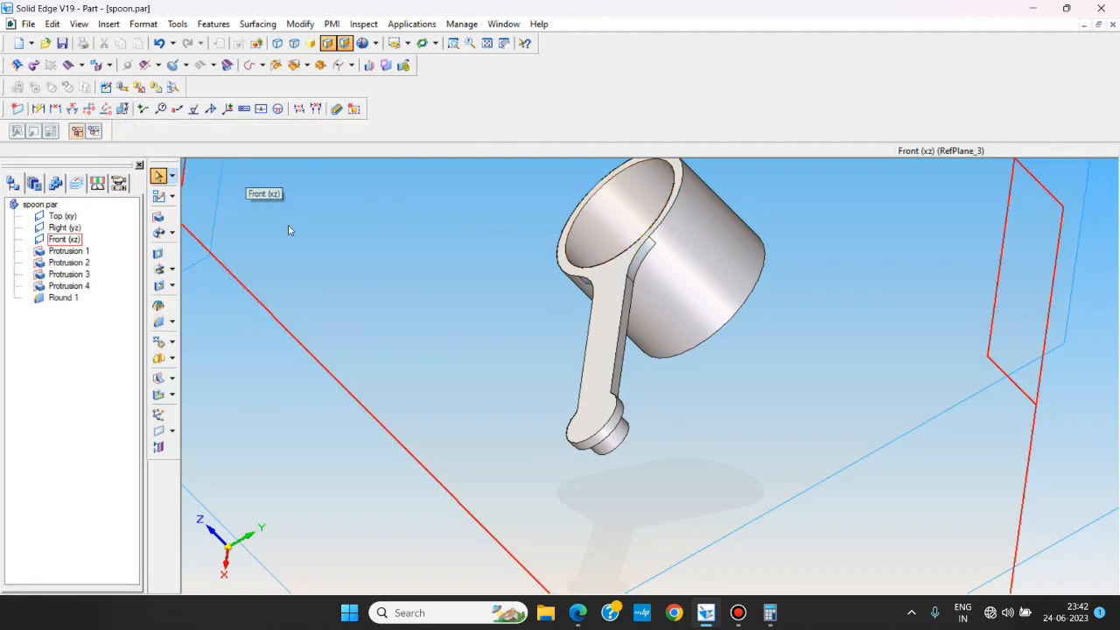
Step: Hide the Top, Right and Front reference planes and compare the spoon in isometric view with the reference drawing
left_click(63, 216)
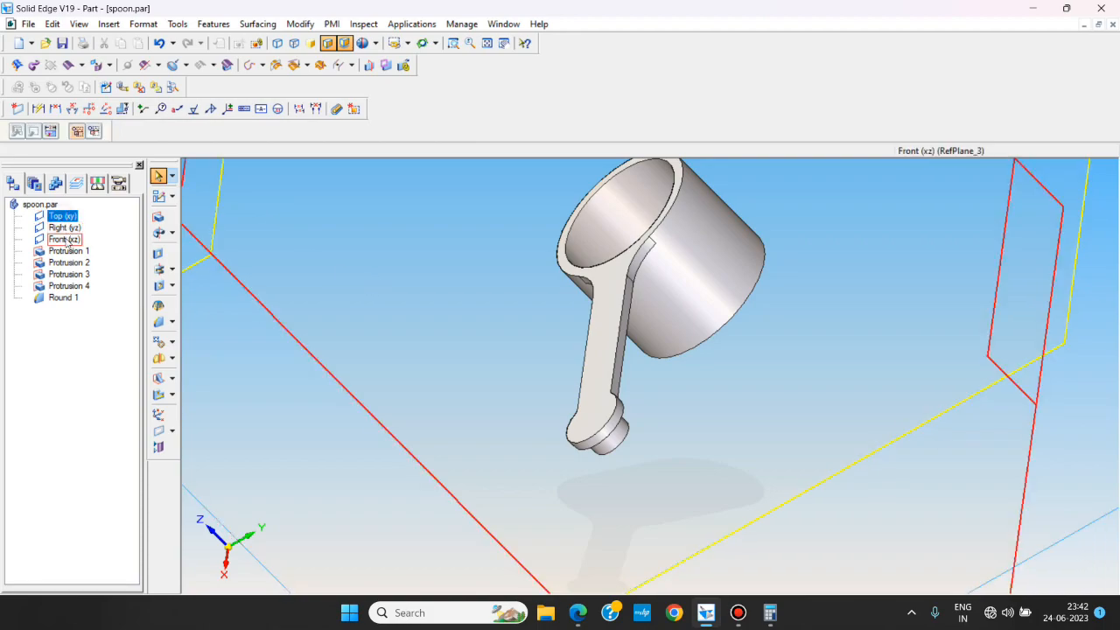
left_click(66, 240, "shift")
right_click(65, 240)
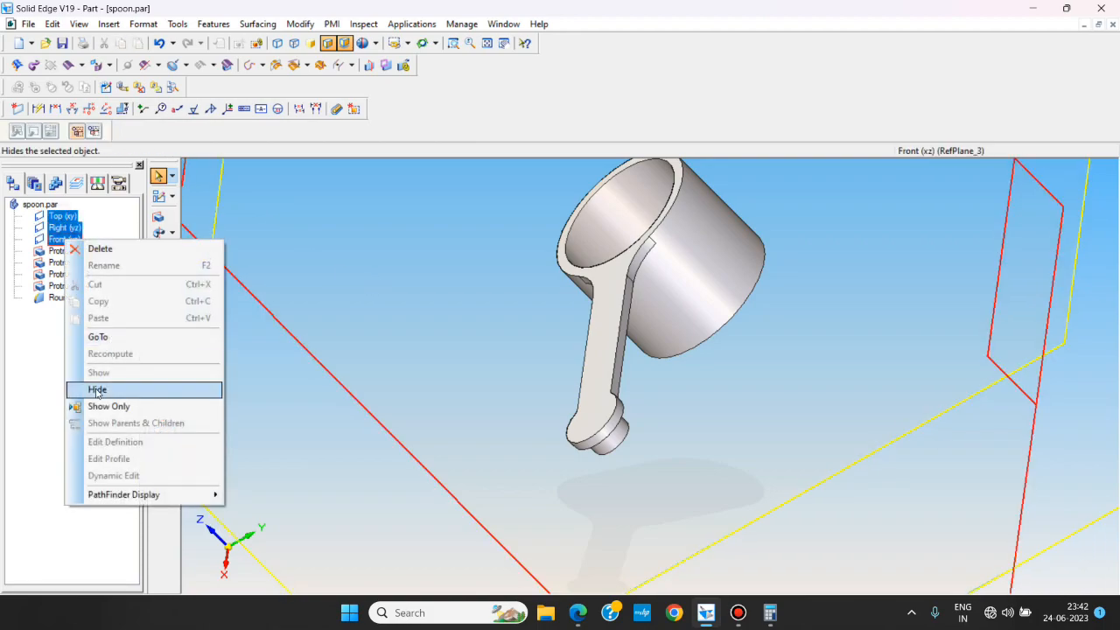
left_click(96, 389)
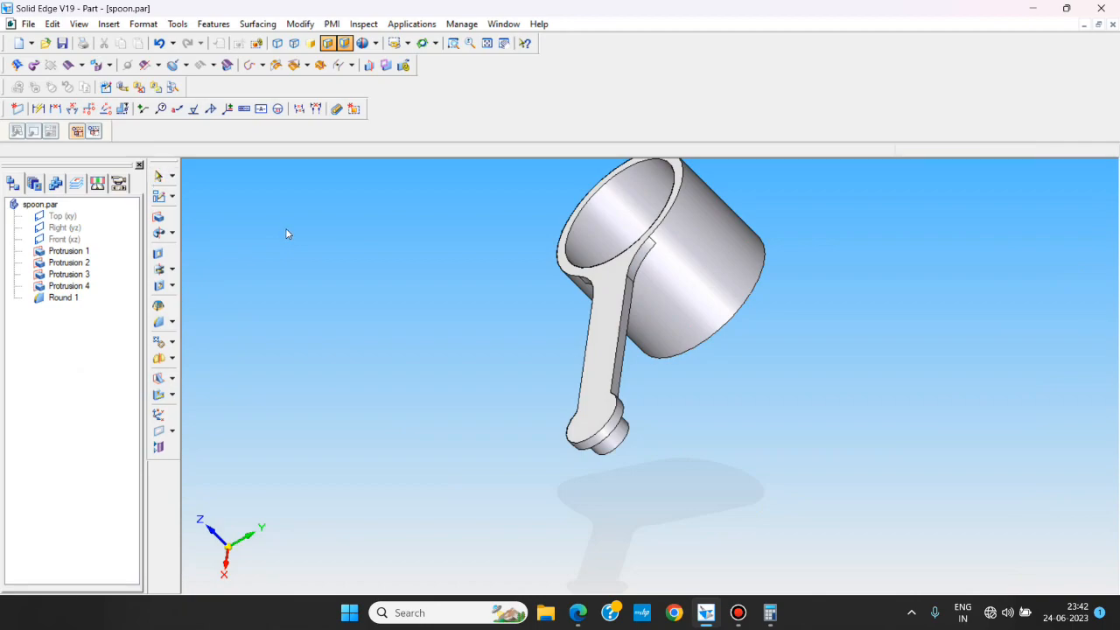
key("ctrl+i")
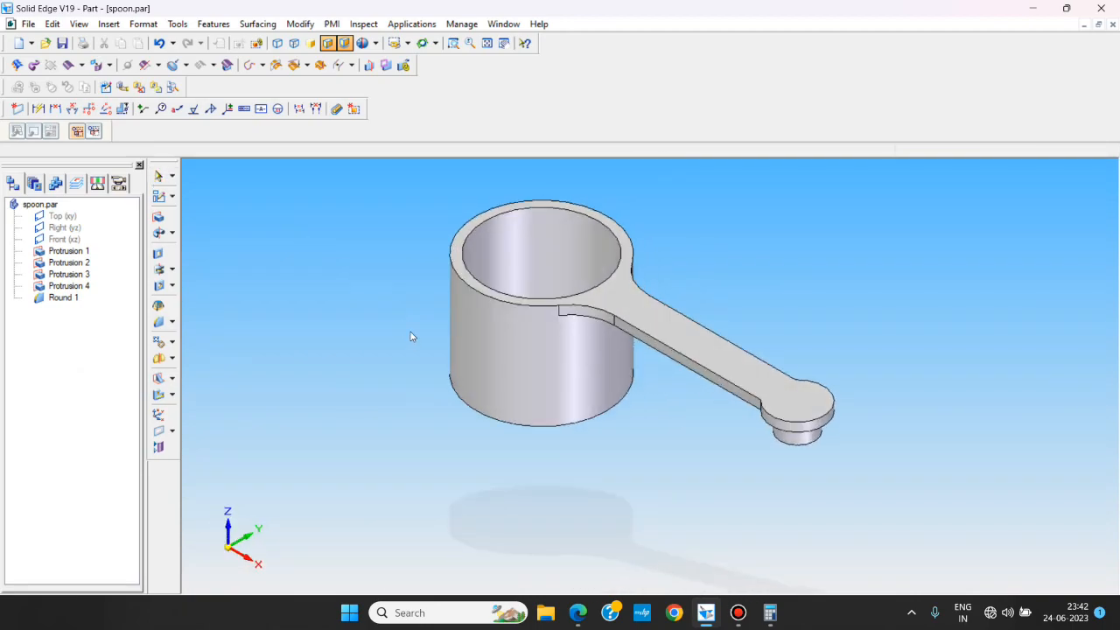
middle_click_drag(800, 343, 838, 350)
key("alt+Tab")
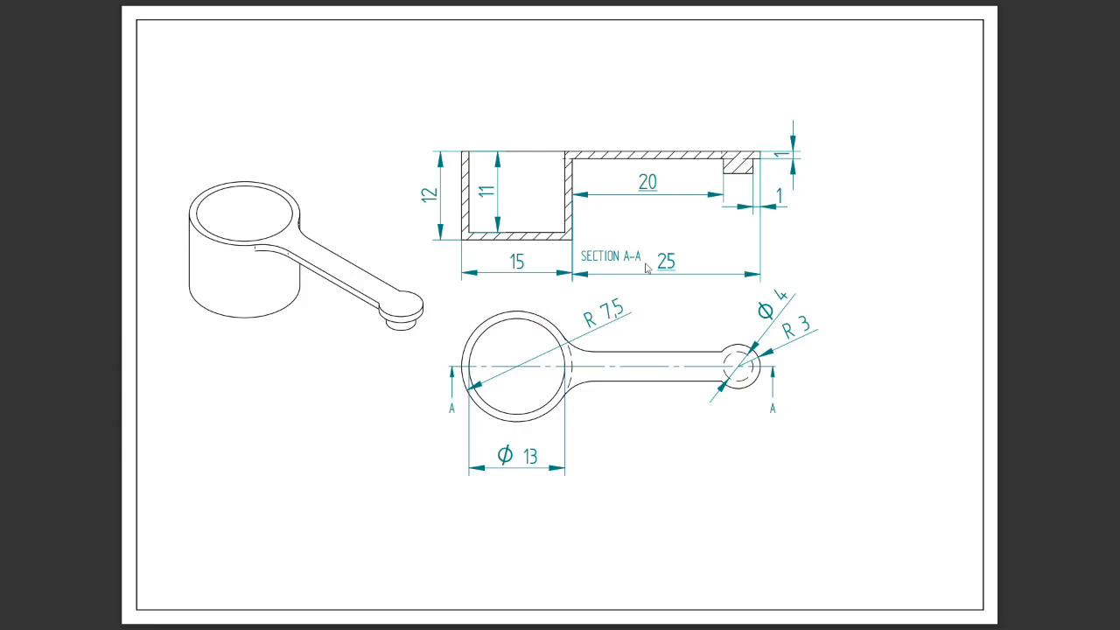
key("alt+Tab")
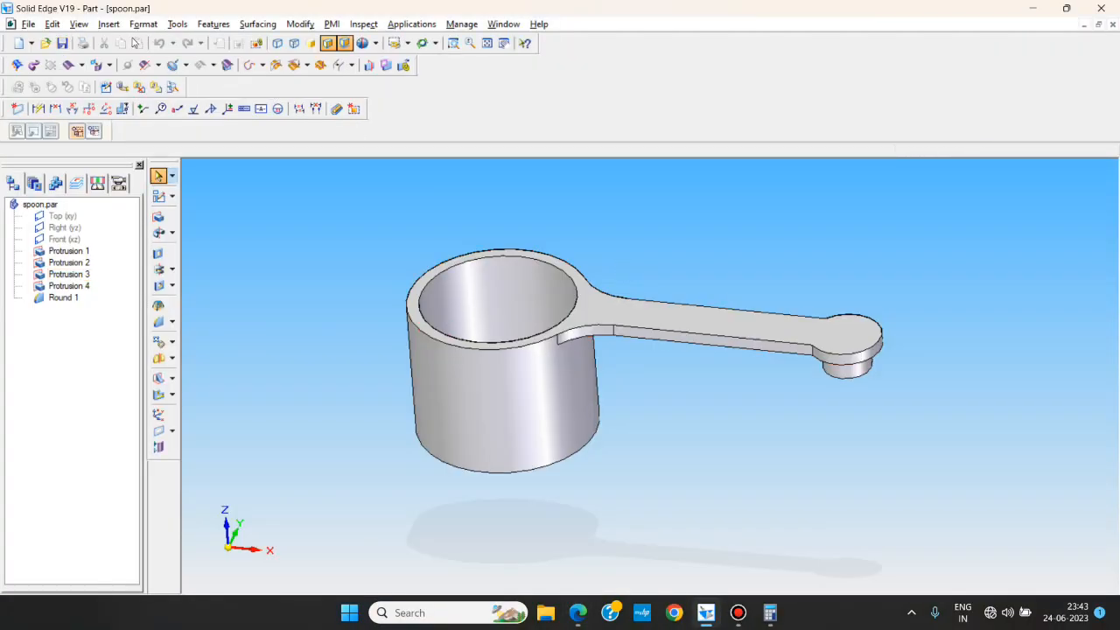
Step: Set up saving a copy as spoon.stl in STL format, accepting 0.025 mm conversion tolerance, 45° surface plane angle and ASCII output
left_click(28, 24)
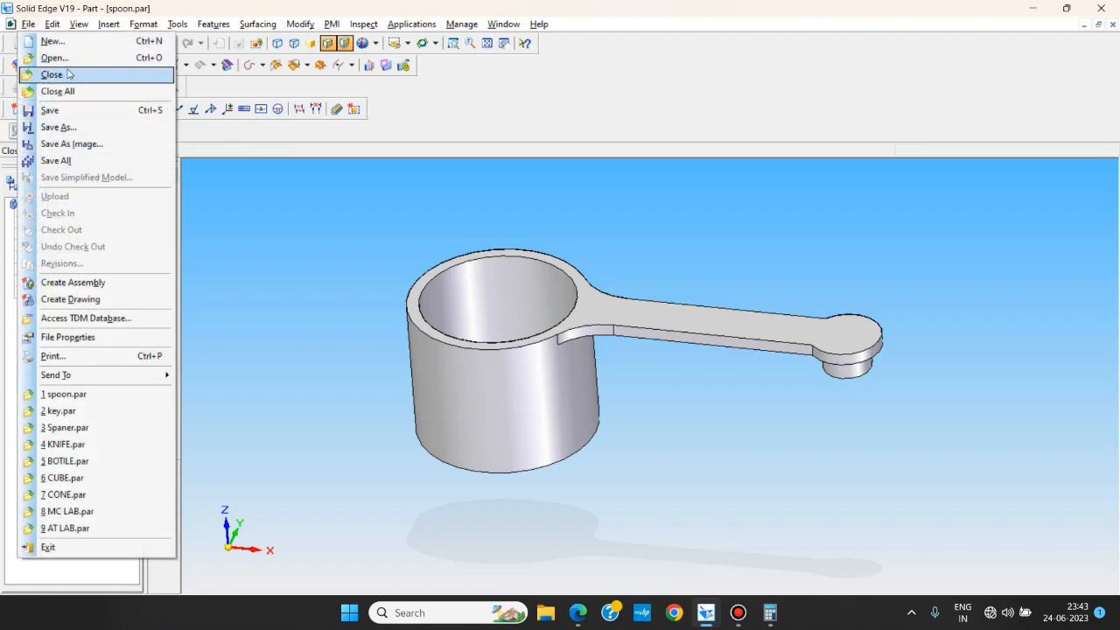
left_click(76, 128)
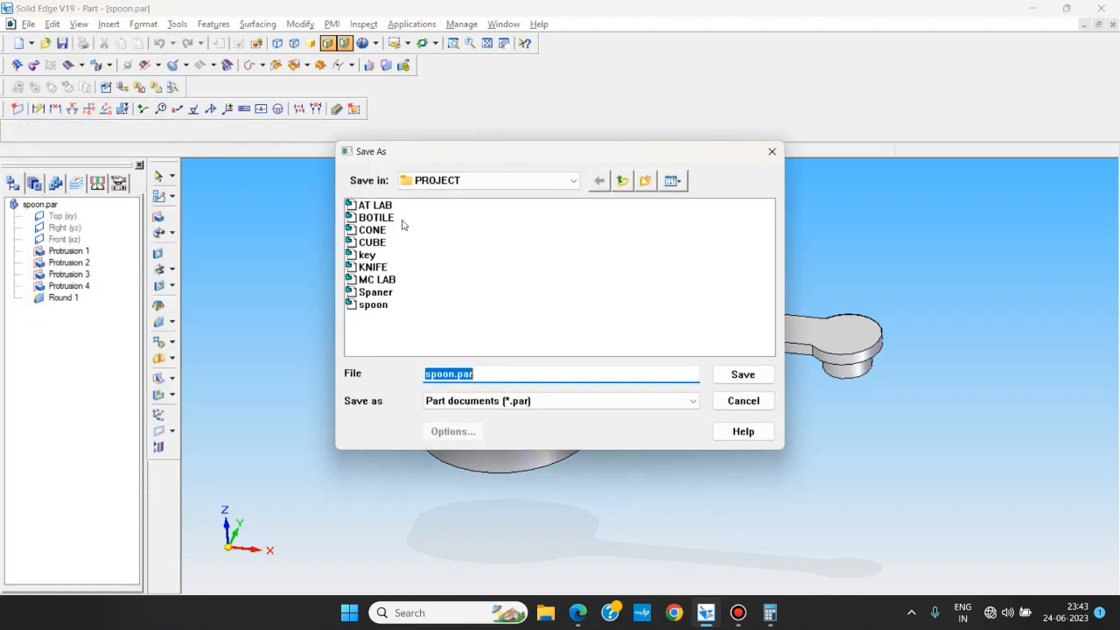
left_click(455, 403)
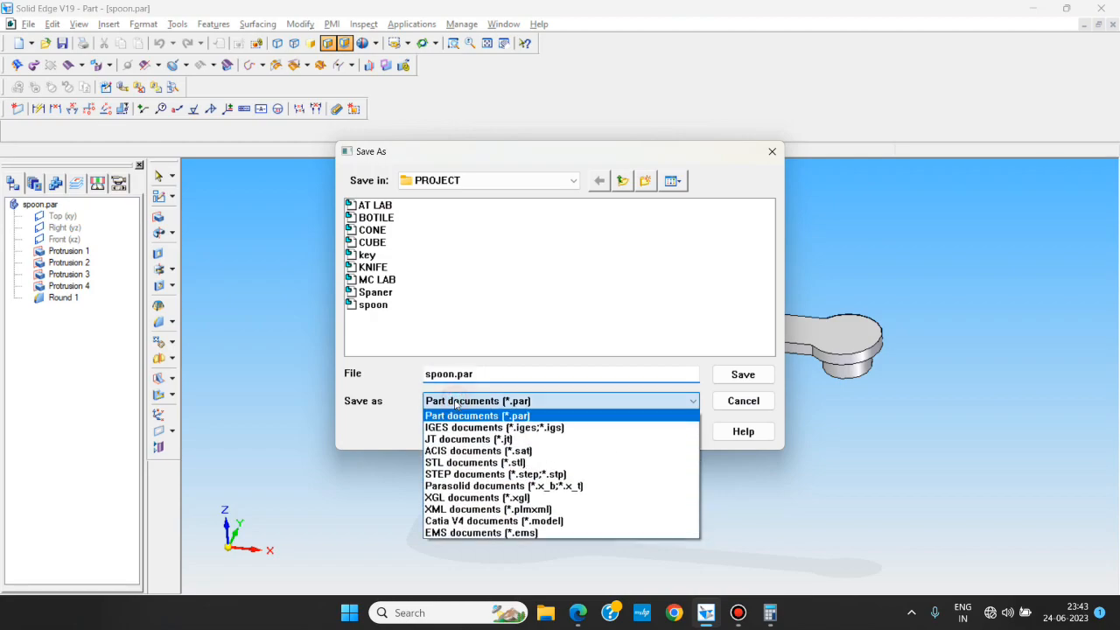
left_click(452, 467)
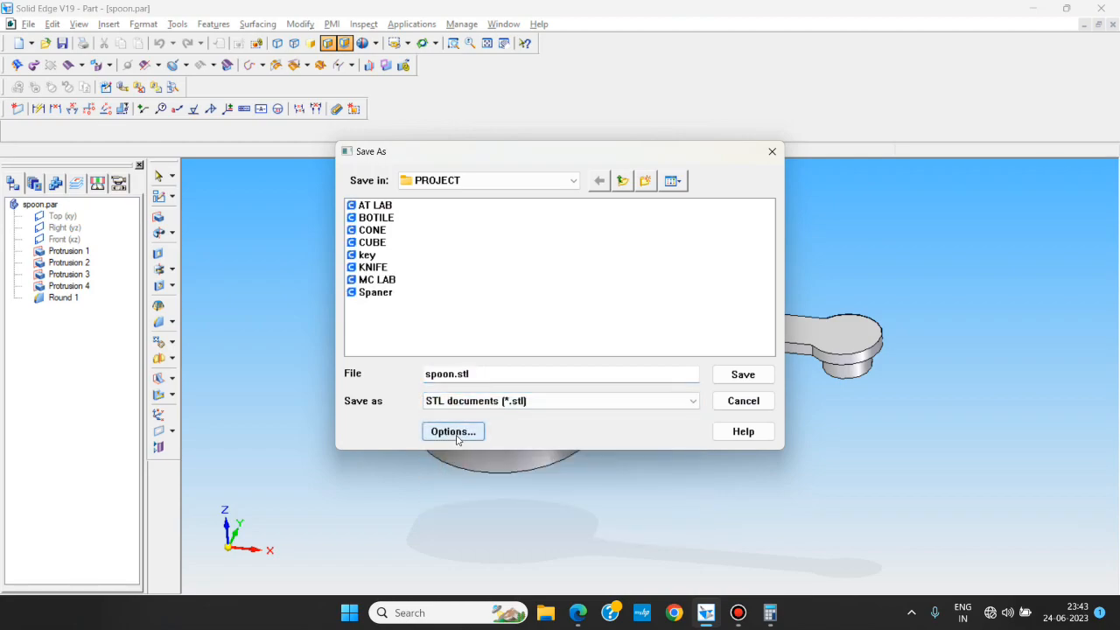
left_click(453, 431)
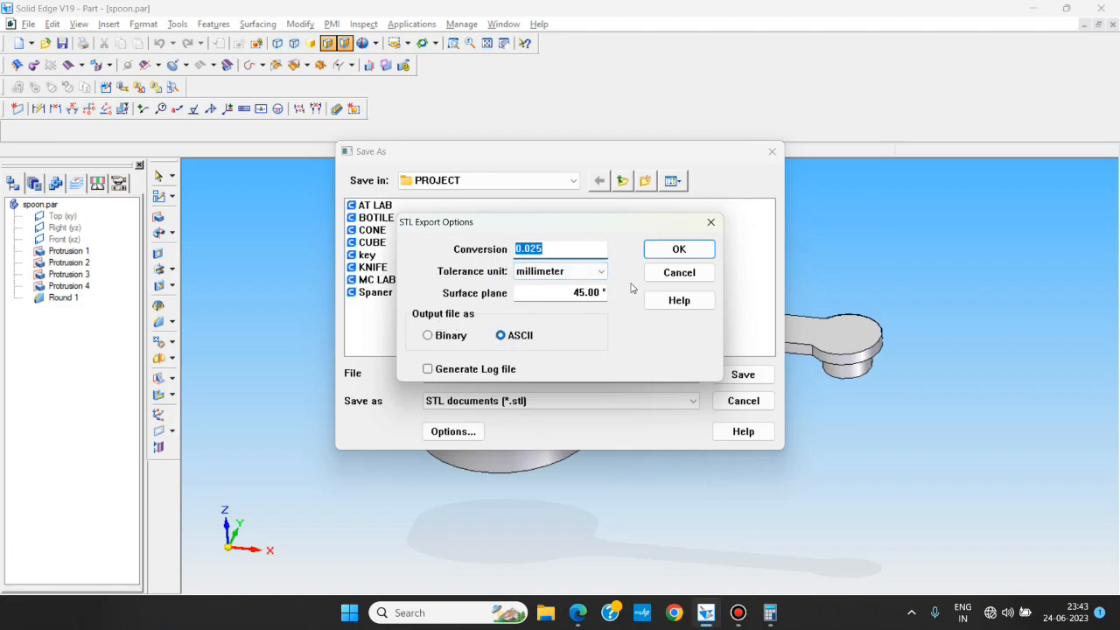
left_click(679, 250)
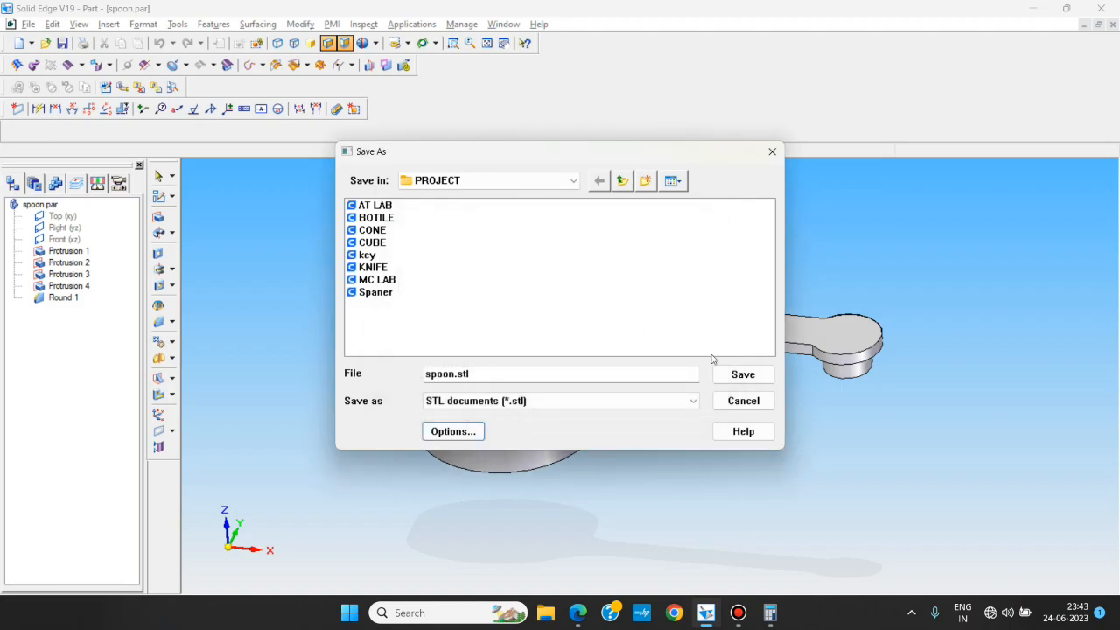